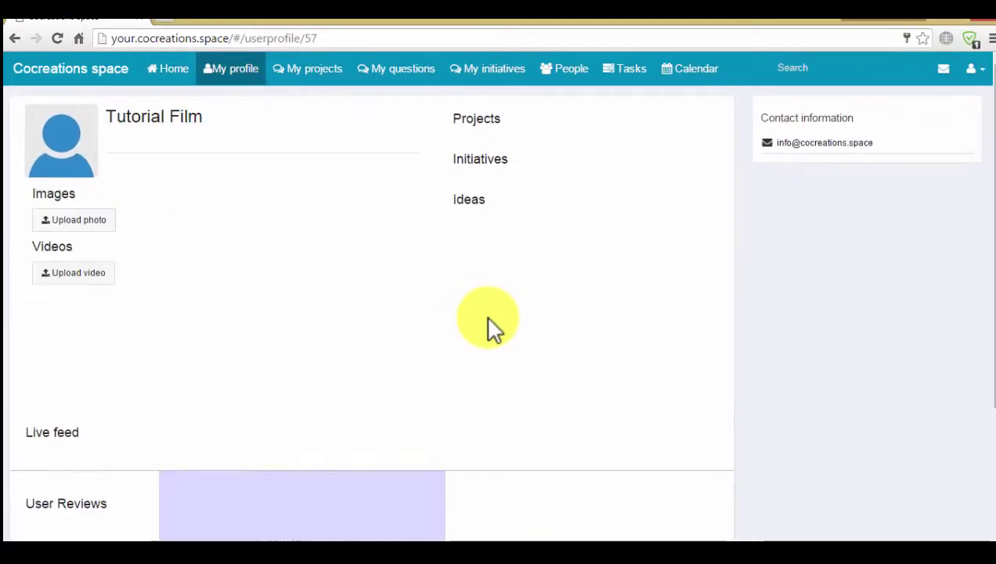
- Look through the profile page, including its live feed, user reviews, comments and follow lists
{"action": "scroll", "coordinate": [570, 366], "scroll_direction": "down", "scroll_amount": 1}
{"action": "scroll", "coordinate": [487, 329], "scroll_direction": "down", "scroll_amount": 1}
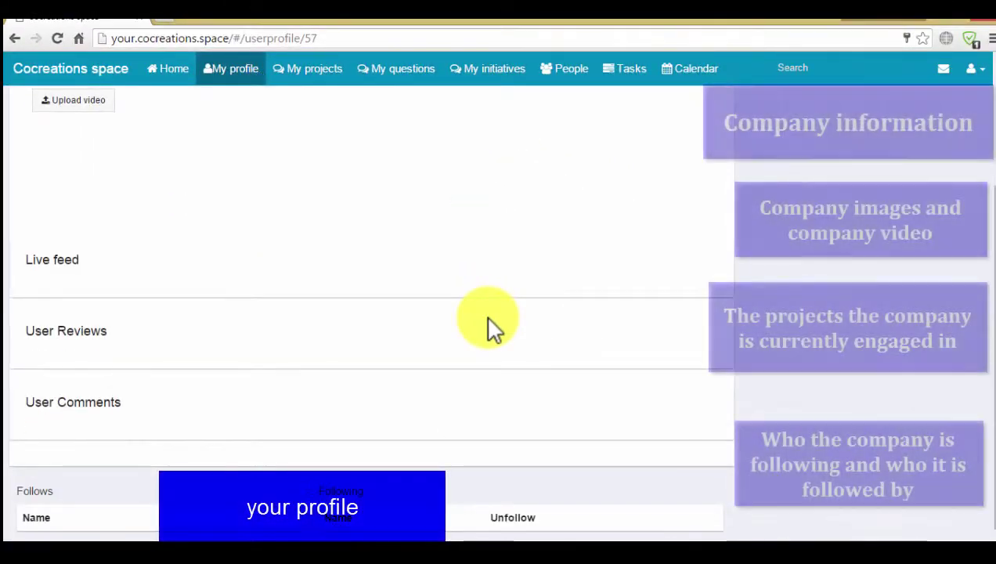
{"action": "scroll", "coordinate": [978, 133], "scroll_direction": "up", "scroll_amount": 3}
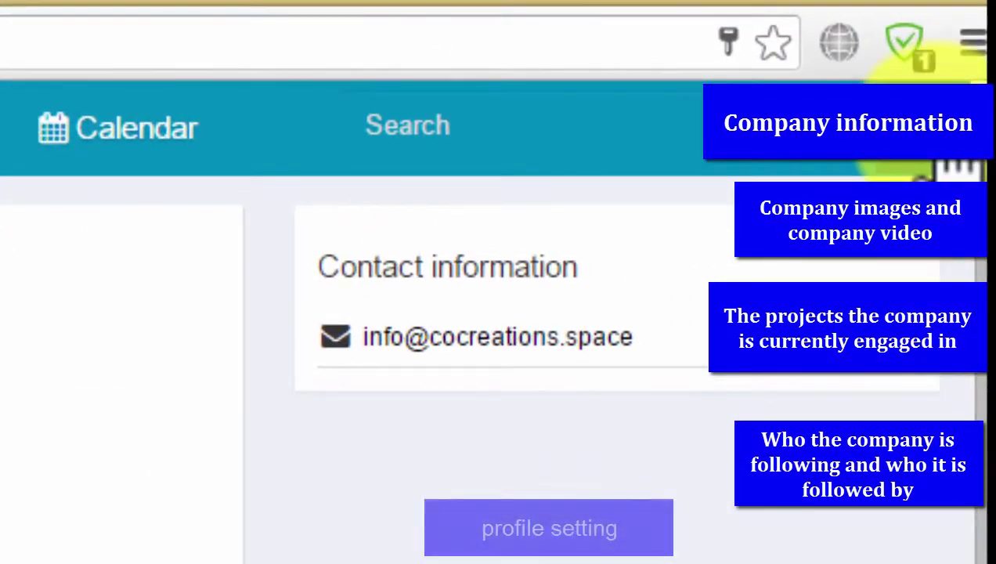
- Open the profile settings and examine the personal information, Firm/Manufacture information and password sections
{"action": "left_click", "coordinate": [939, 124]}
{"action": "left_click", "coordinate": [834, 249]}
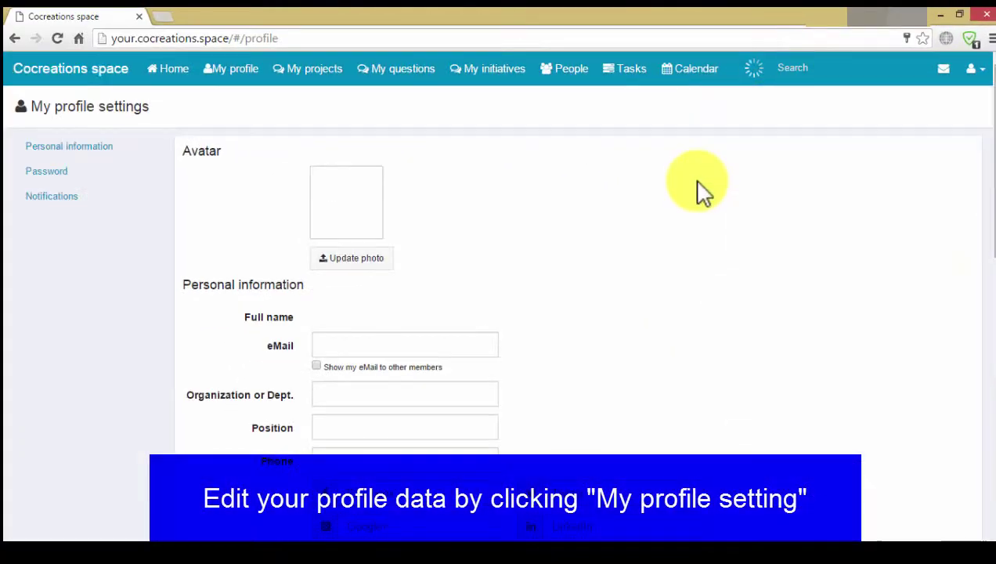
{"action": "scroll", "coordinate": [980, 178], "scroll_direction": "down", "scroll_amount": 5}
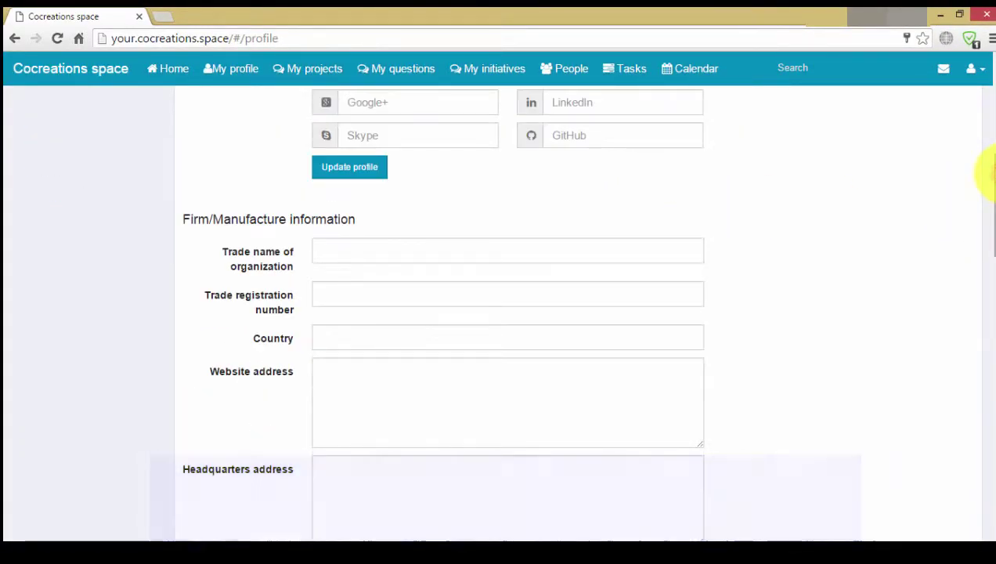
{"action": "scroll", "coordinate": [975, 67], "scroll_direction": "up", "scroll_amount": 5}
{"action": "scroll", "coordinate": [980, 122], "scroll_direction": "down", "scroll_amount": 4}
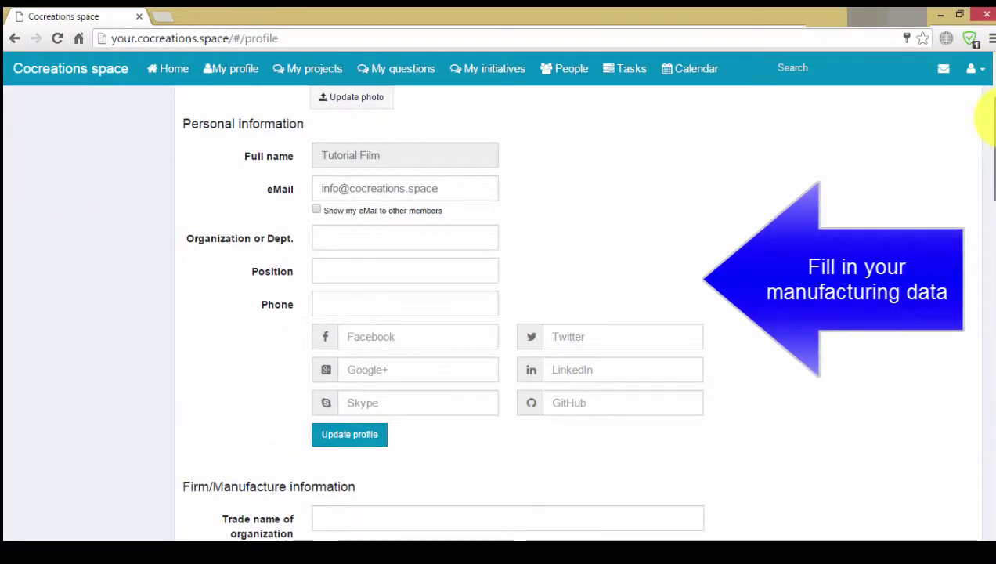
{"action": "left_click_drag", "start_coordinate": [988, 152], "coordinate": [988, 365]}
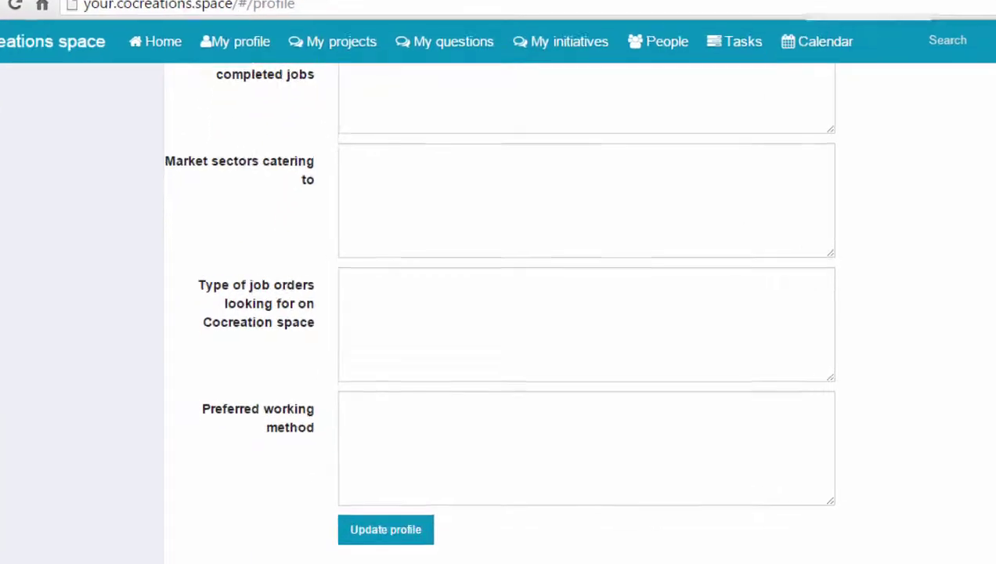
{"action": "scroll", "coordinate": [563, 300], "scroll_direction": "down", "scroll_amount": 1}
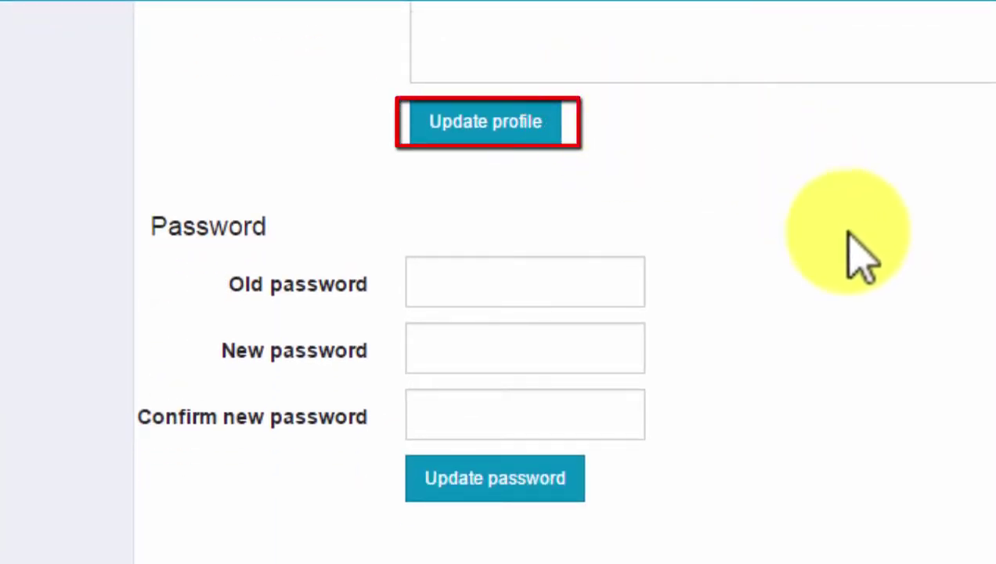
{"action": "scroll", "coordinate": [498, 313], "scroll_direction": "down", "scroll_amount": 4}
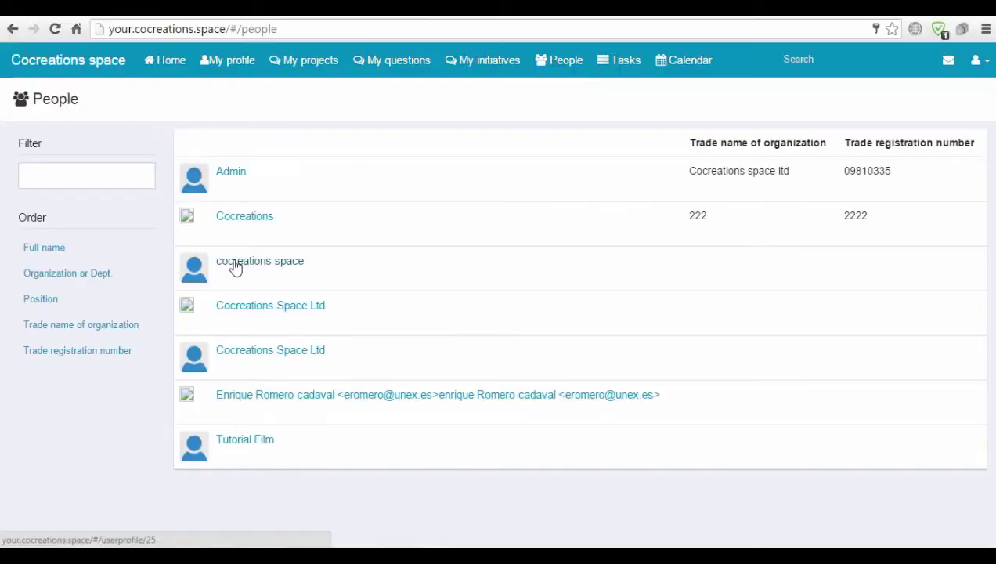
- Follow the cocreations space member from the People list, and go to My projects
{"action": "left_click", "coordinate": [236, 267]}
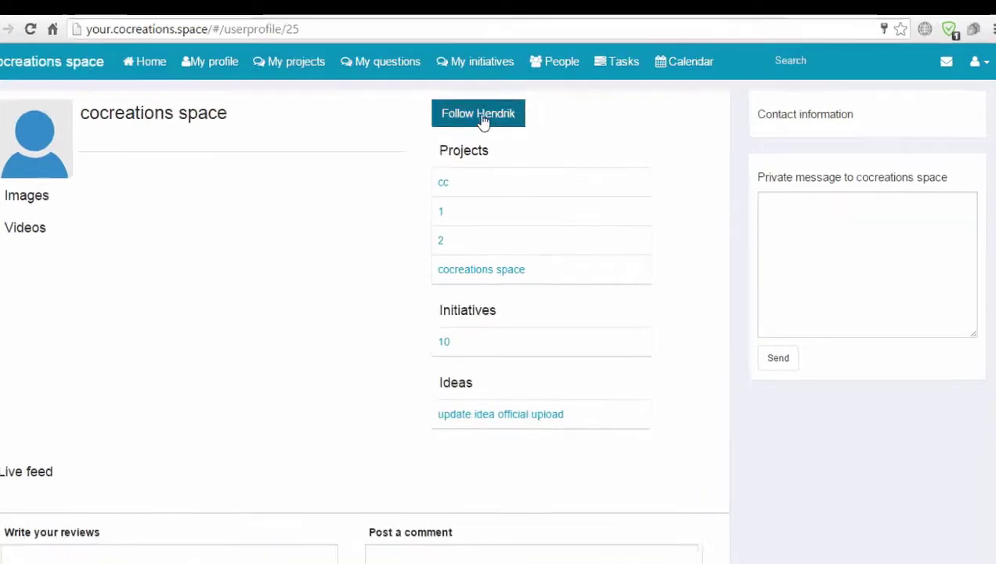
{"action": "left_click", "coordinate": [266, 227]}
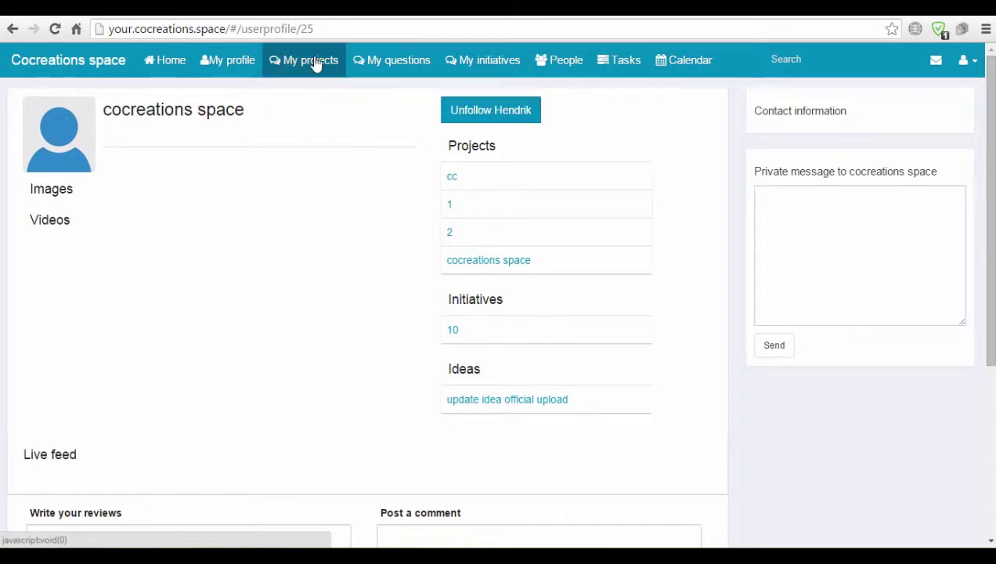
{"action": "left_click", "coordinate": [310, 60]}
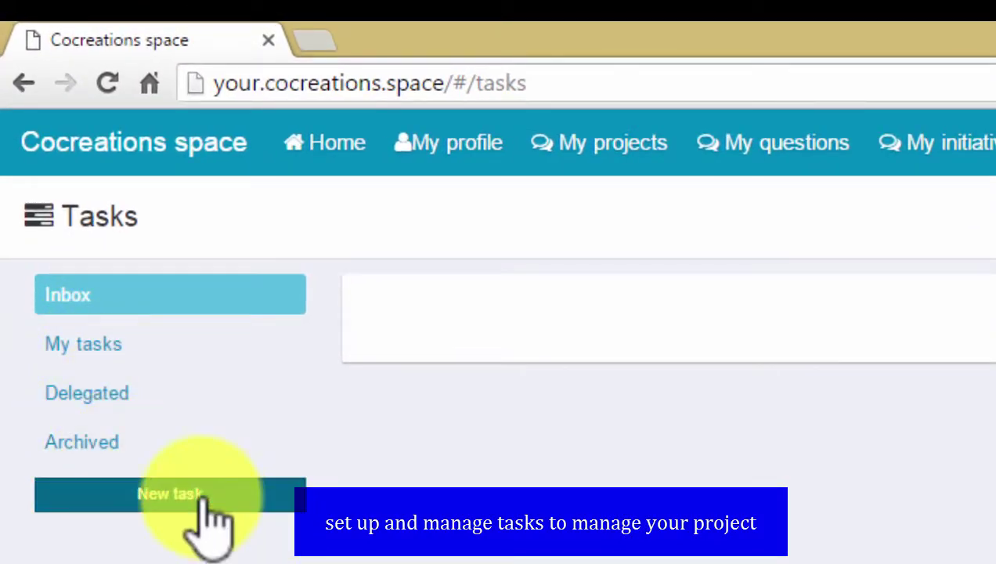
- Create a new task titled "Tutorial" with the description "Tutorial for all" and the due date 2/16/16
{"action": "left_click", "coordinate": [272, 497]}
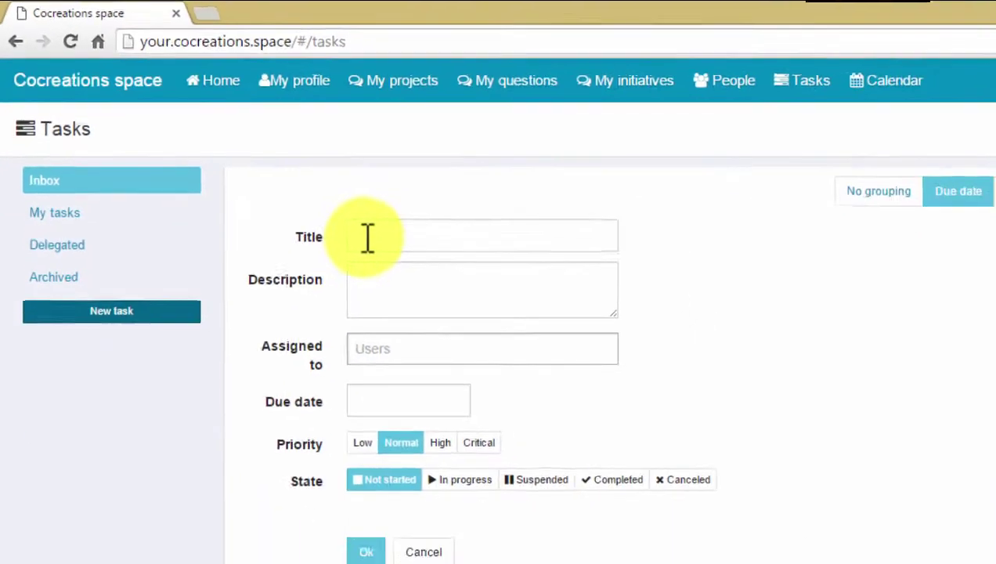
{"action": "left_click", "coordinate": [564, 382]}
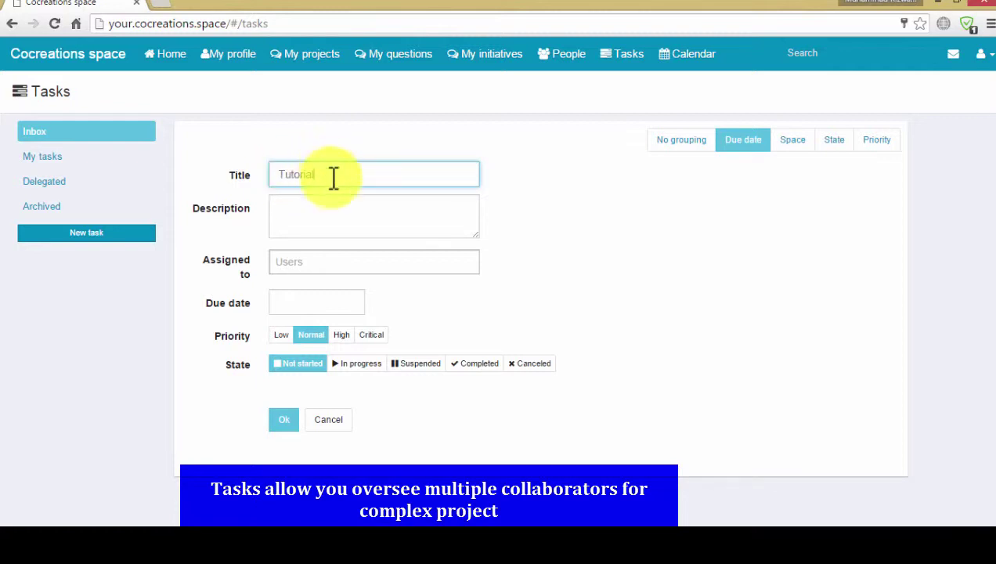
{"action": "left_click", "coordinate": [333, 216]}
{"action": "type", "text": "Tu"}
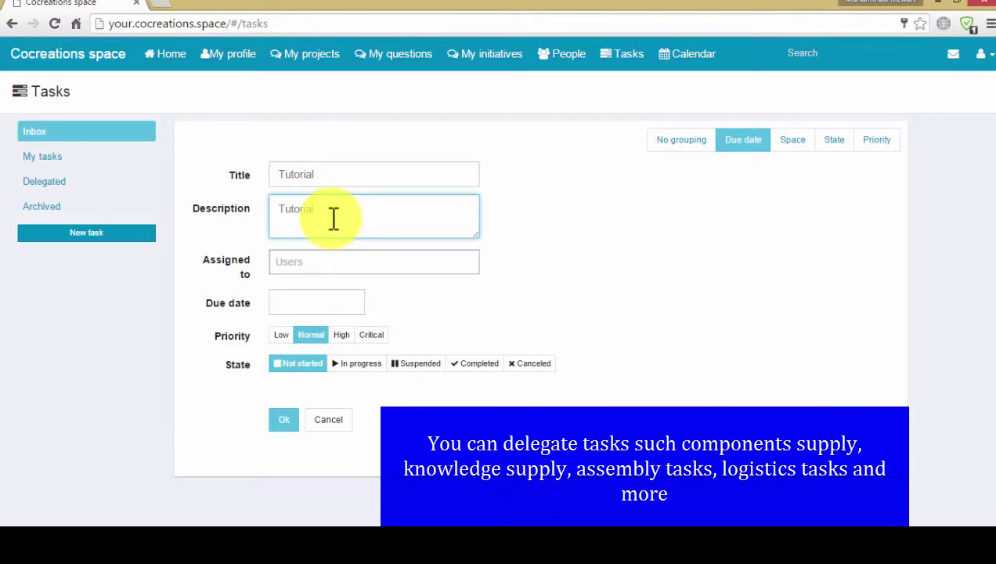
{"action": "type", "text": "torial "}
{"action": "type", "text": "for th"}
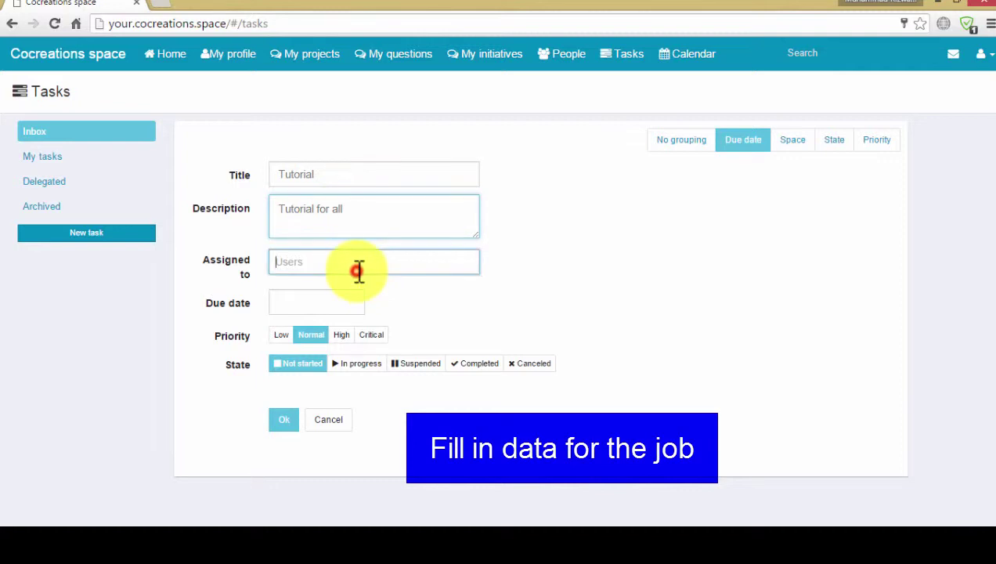
{"action": "left_click", "coordinate": [352, 302]}
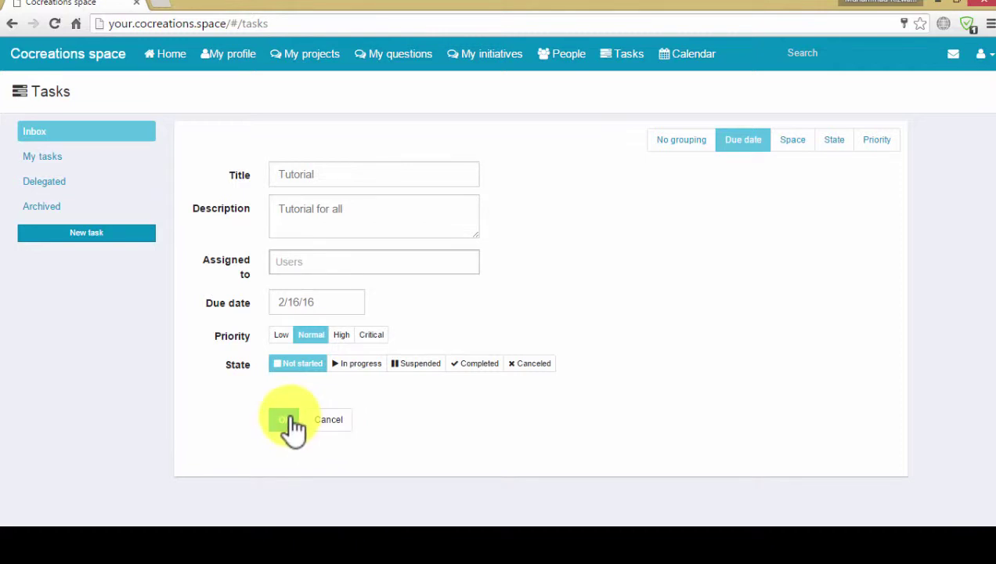
{"action": "left_click", "coordinate": [283, 419]}
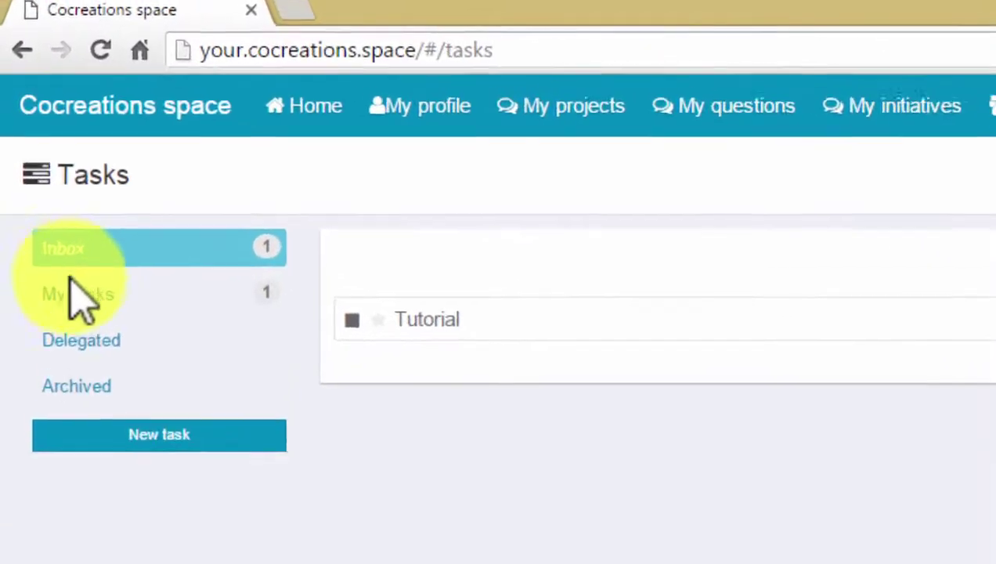
- Open the Tutorial task under My tasks and review its details
{"action": "left_click", "coordinate": [41, 155]}
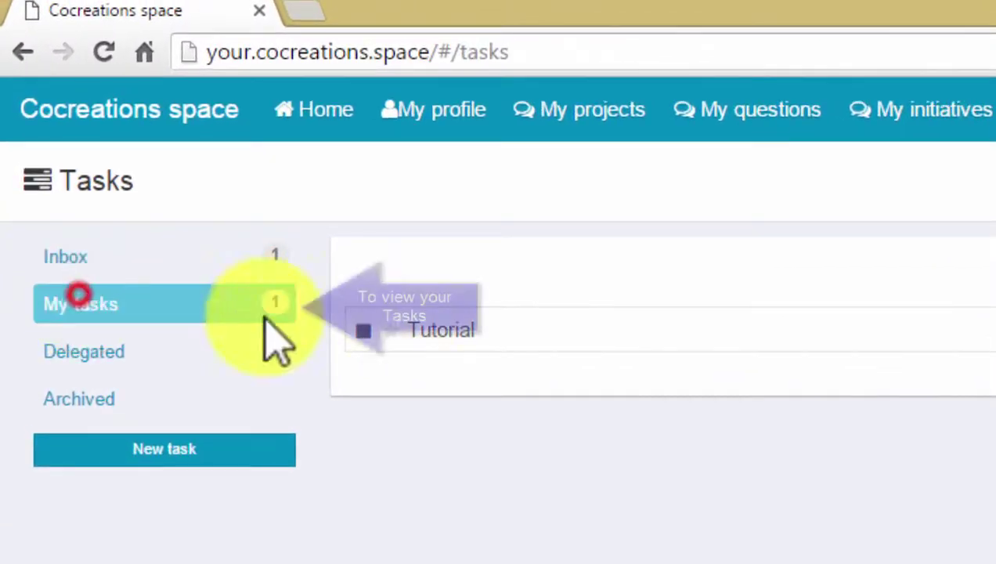
{"action": "left_click", "coordinate": [438, 332]}
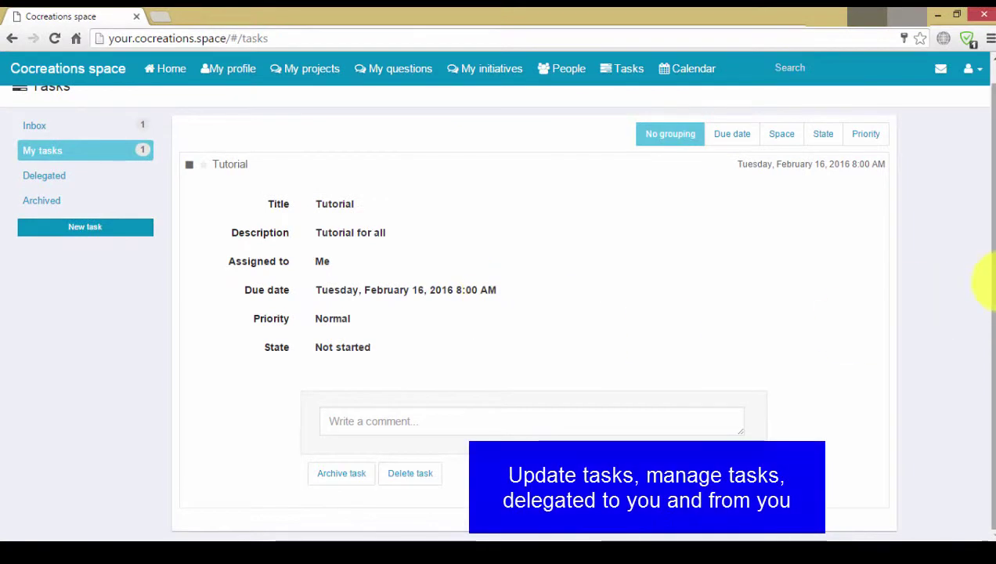
{"action": "left_click_drag", "start_coordinate": [991, 288], "coordinate": [991, 173]}
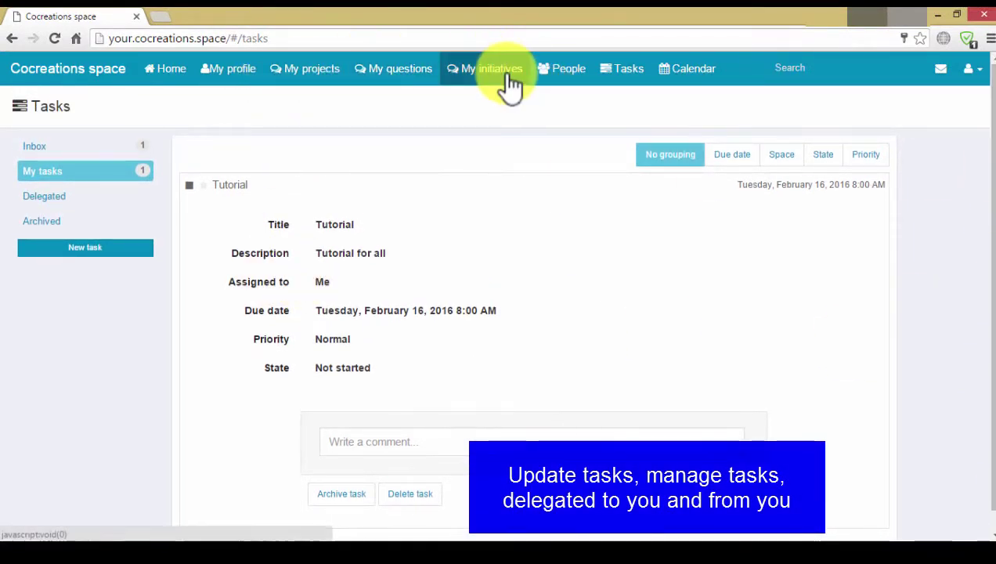
{"action": "left_click", "coordinate": [40, 148]}
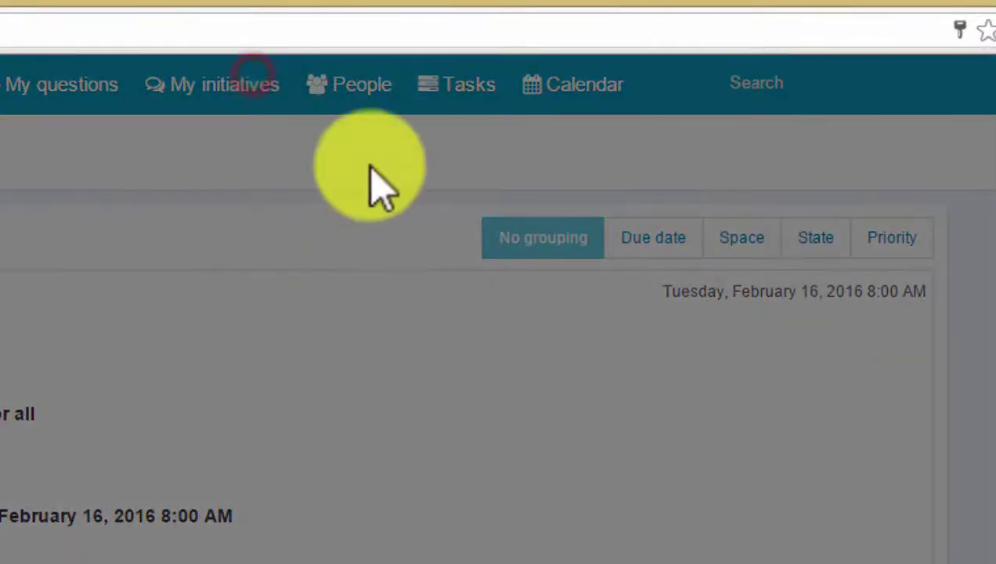
- View the People directory and look through the February 2016 calendar
{"action": "left_click", "coordinate": [358, 84]}
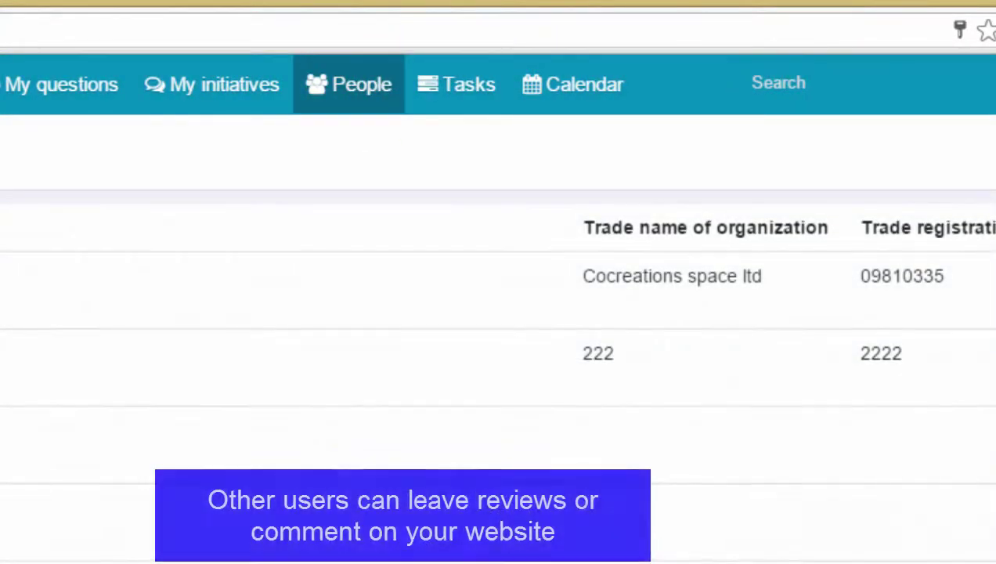
{"action": "left_click", "coordinate": [558, 84]}
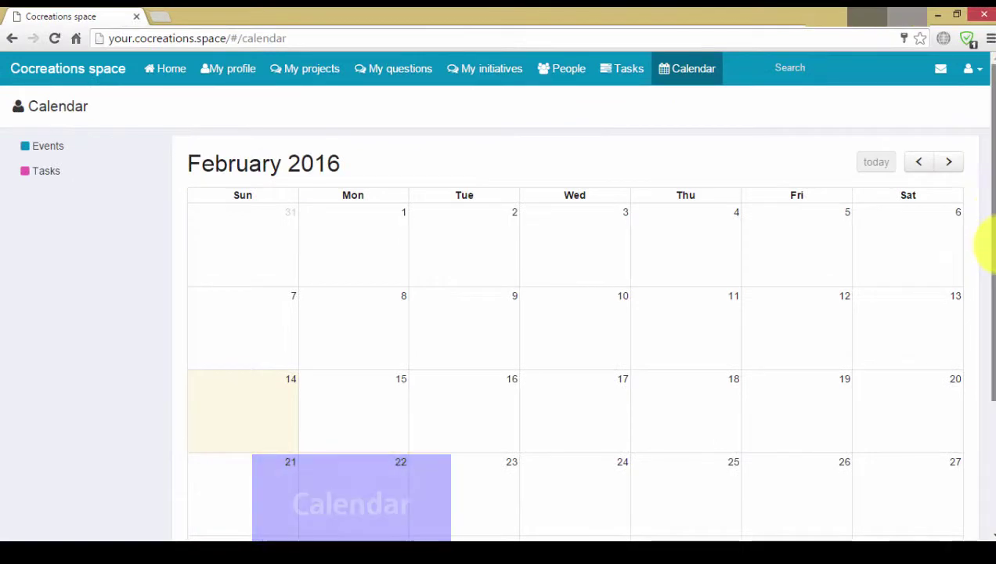
{"action": "left_click_drag", "start_coordinate": [995, 314], "coordinate": [994, 280]}
{"action": "scroll", "coordinate": [988, 215], "scroll_direction": "up", "scroll_amount": 1}
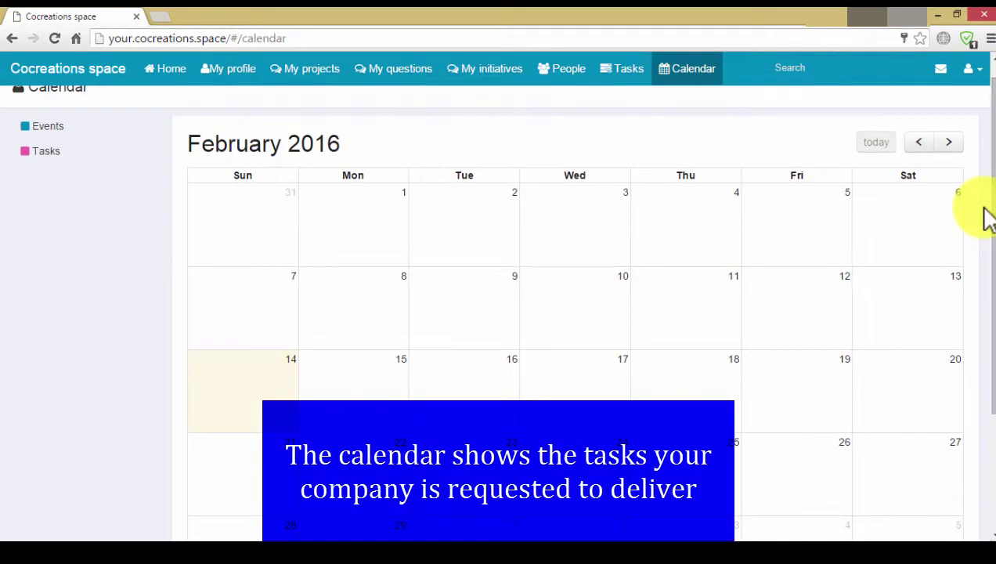
{"action": "left_click_drag", "start_coordinate": [989, 210], "coordinate": [981, 122]}
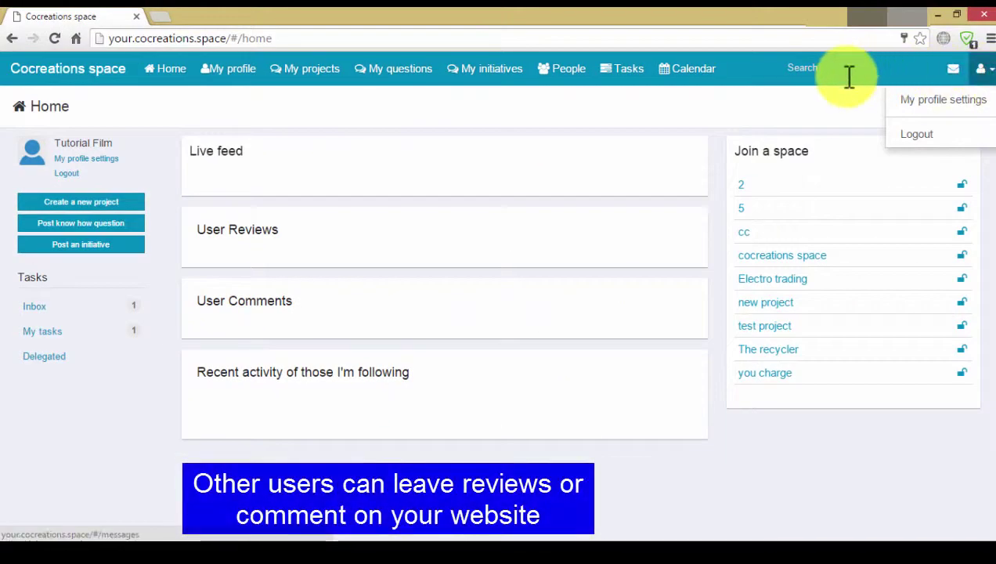
- Activate the site search and open the messages and notifications
{"action": "left_click", "coordinate": [856, 82]}
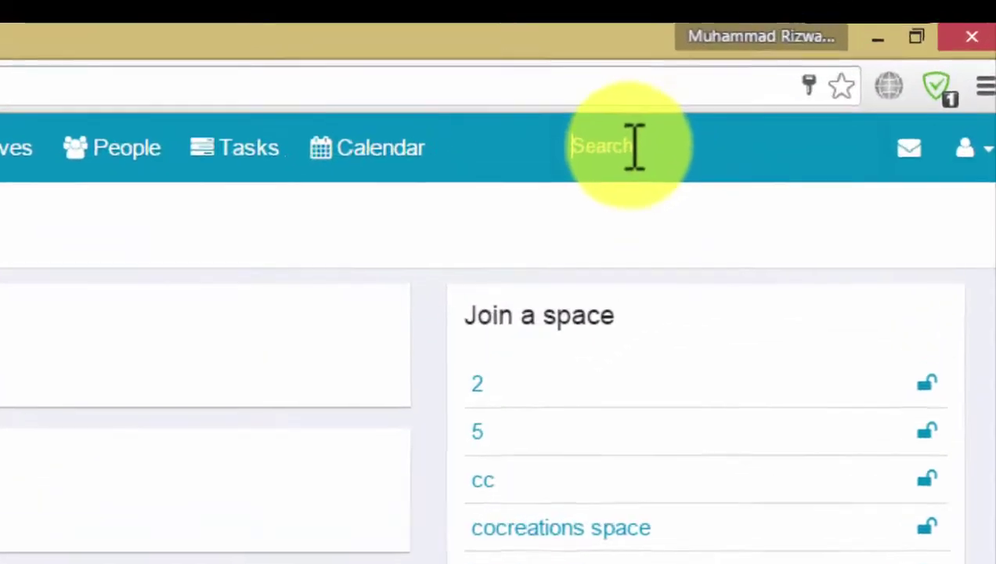
{"action": "left_click", "coordinate": [836, 68]}
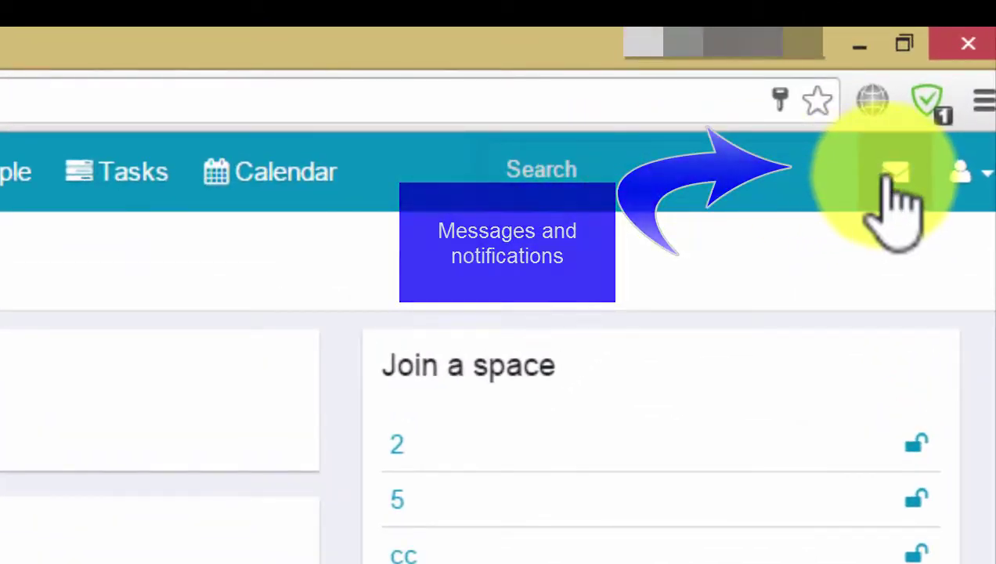
{"action": "left_click", "coordinate": [888, 177]}
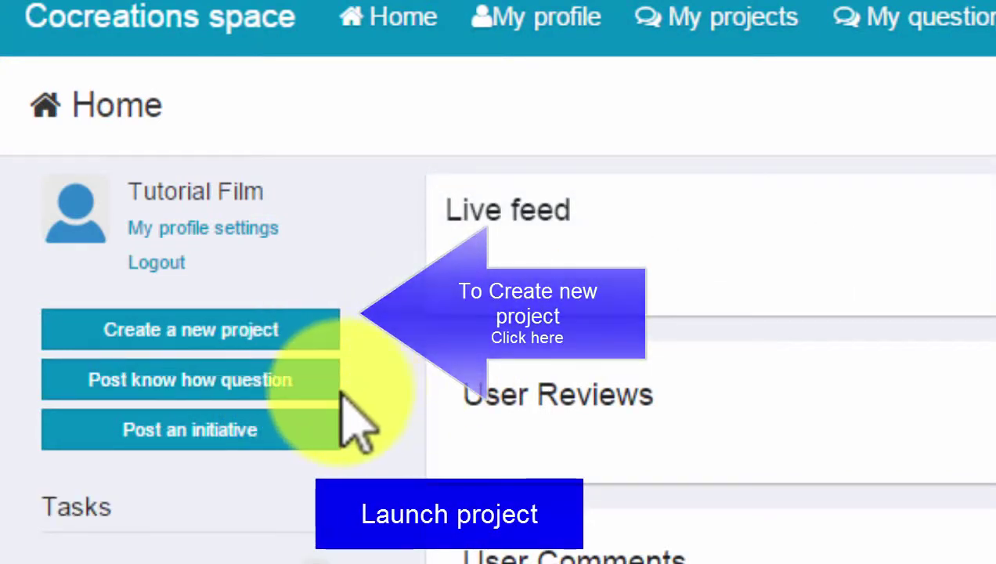
- Start a new project titled "tutorial" with the description "tutorial for all"
{"action": "left_click", "coordinate": [301, 331]}
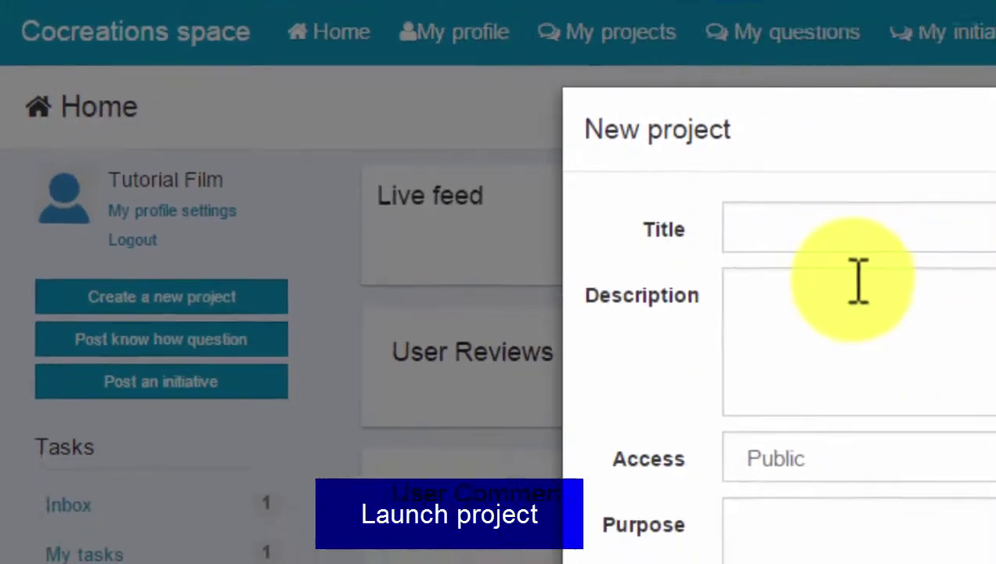
{"action": "left_click", "coordinate": [991, 242]}
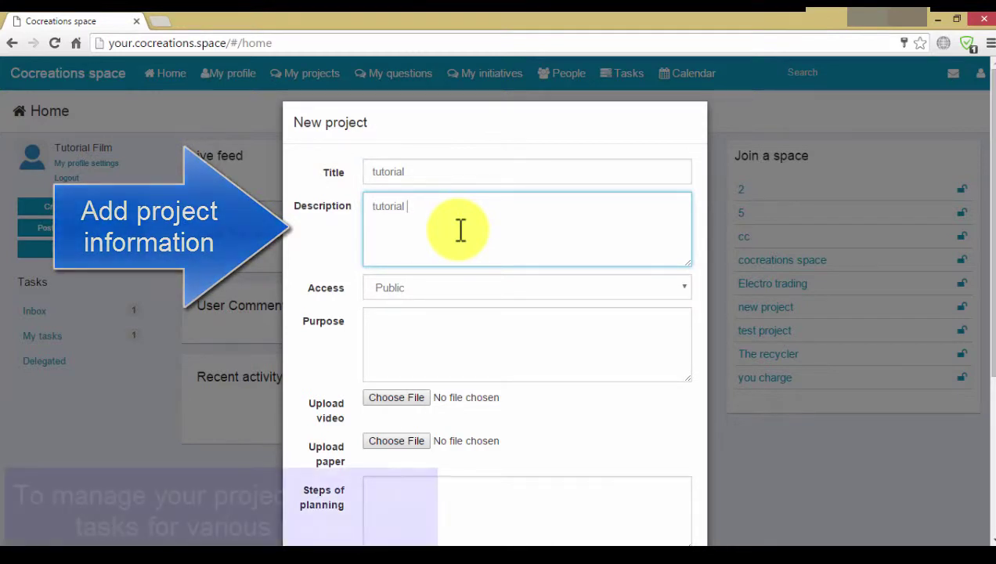
{"action": "type", "text": "for al"}
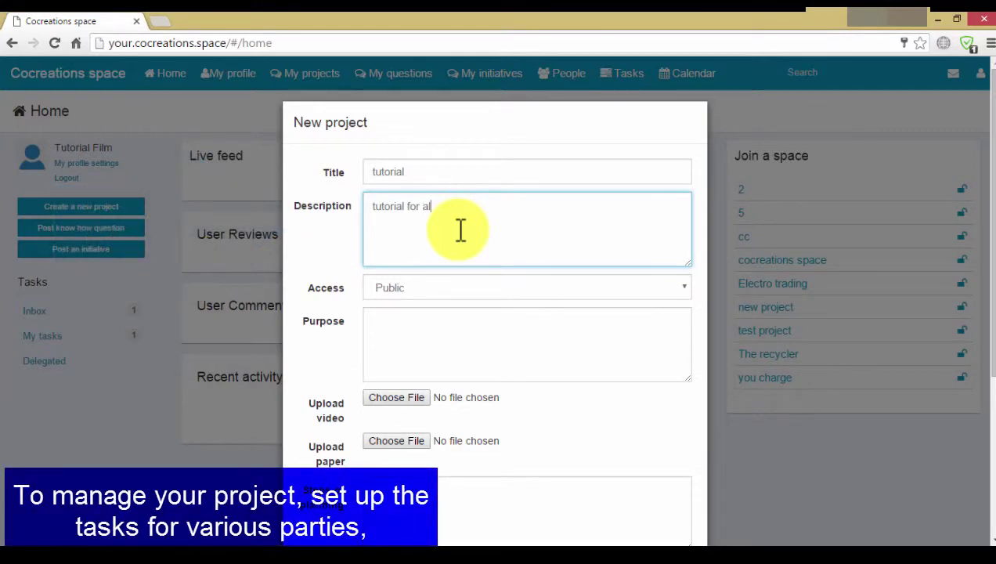
{"action": "type", "text": "l"}
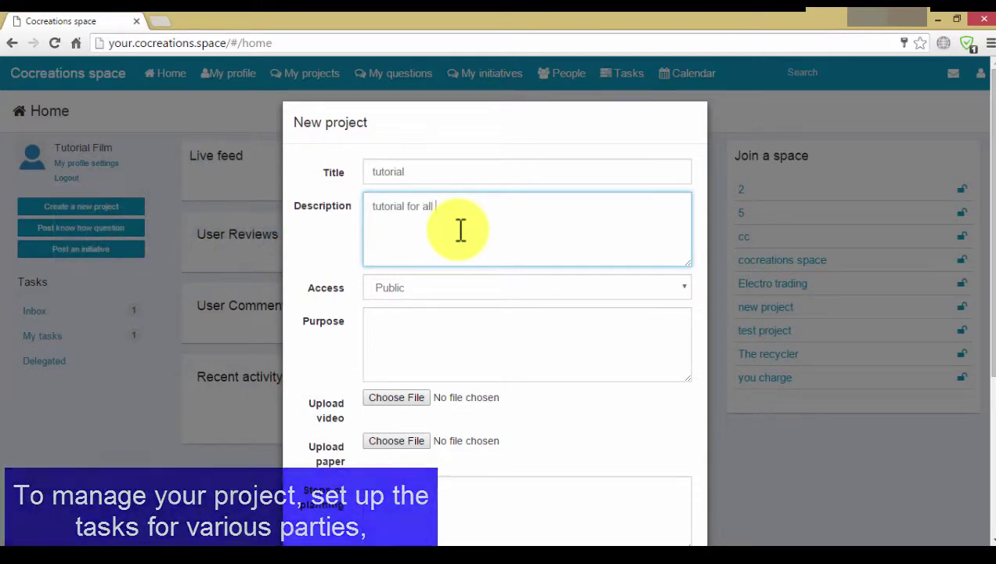
- Choose Public access for the project and submit it with the purpose and planning fields blank
{"action": "left_click", "coordinate": [493, 289]}
{"action": "left_click", "coordinate": [493, 289]}
{"action": "left_click", "coordinate": [413, 351]}
{"action": "scroll", "coordinate": [500, 345], "scroll_direction": "down", "scroll_amount": 2}
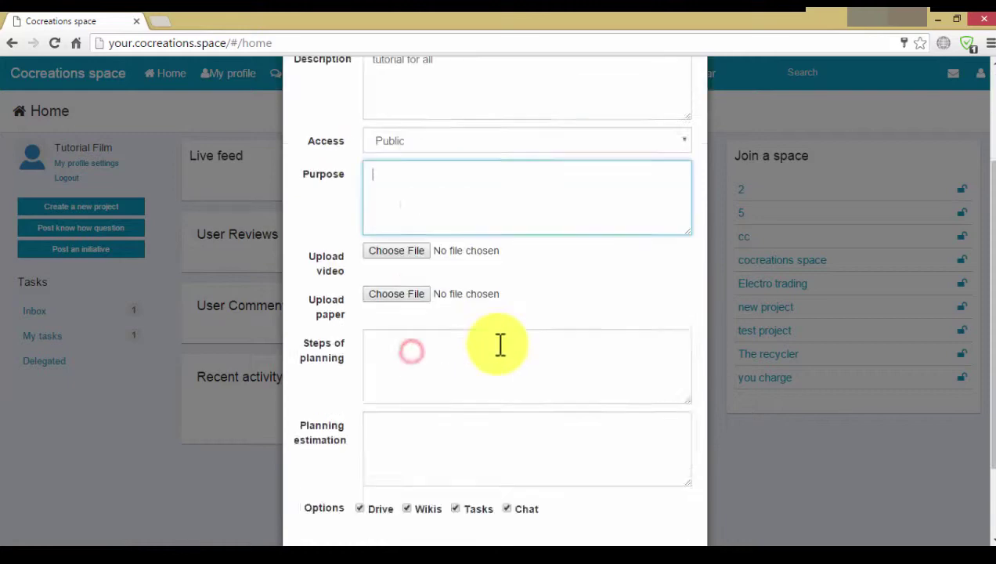
{"action": "scroll", "coordinate": [500, 345], "scroll_direction": "down", "scroll_amount": 1}
{"action": "left_click", "coordinate": [459, 280]}
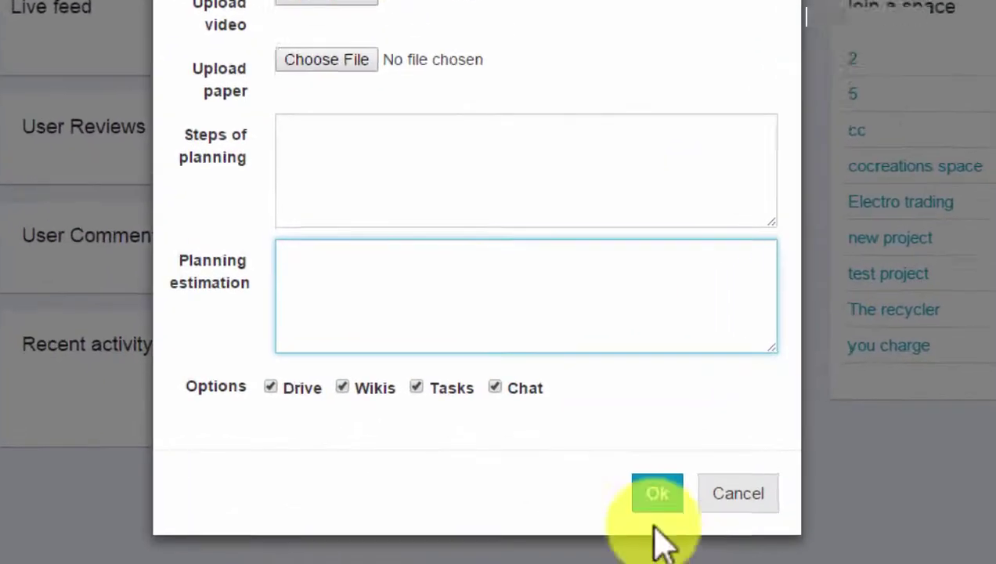
{"action": "left_click", "coordinate": [614, 504]}
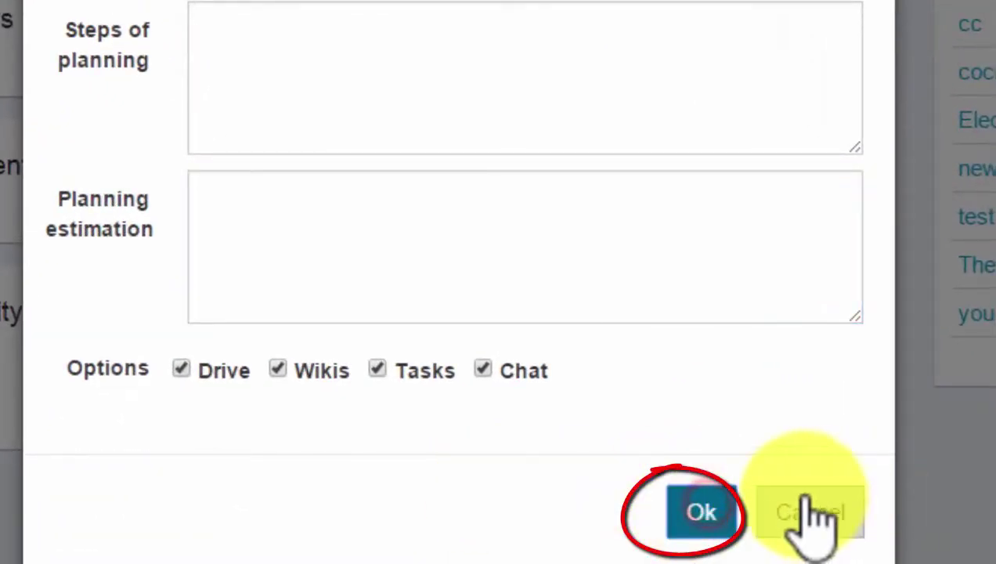
- Close the new project form and look through the tutorial project's Stream, Drive, Wikis and Tasks sections
{"action": "left_click", "coordinate": [841, 509]}
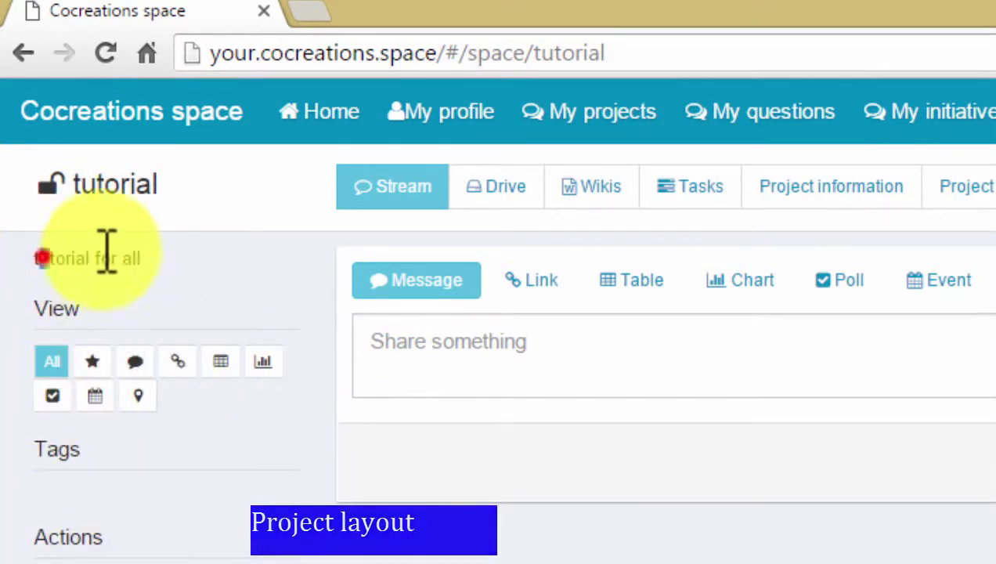
{"action": "left_click_drag", "start_coordinate": [107, 250], "coordinate": [224, 255]}
{"action": "left_click", "coordinate": [65, 329]}
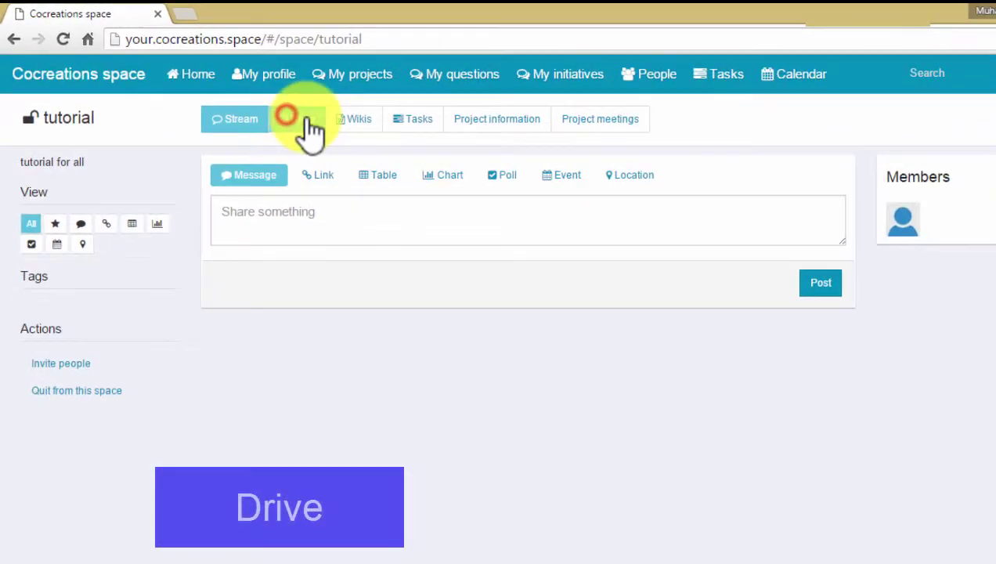
{"action": "left_click", "coordinate": [415, 160]}
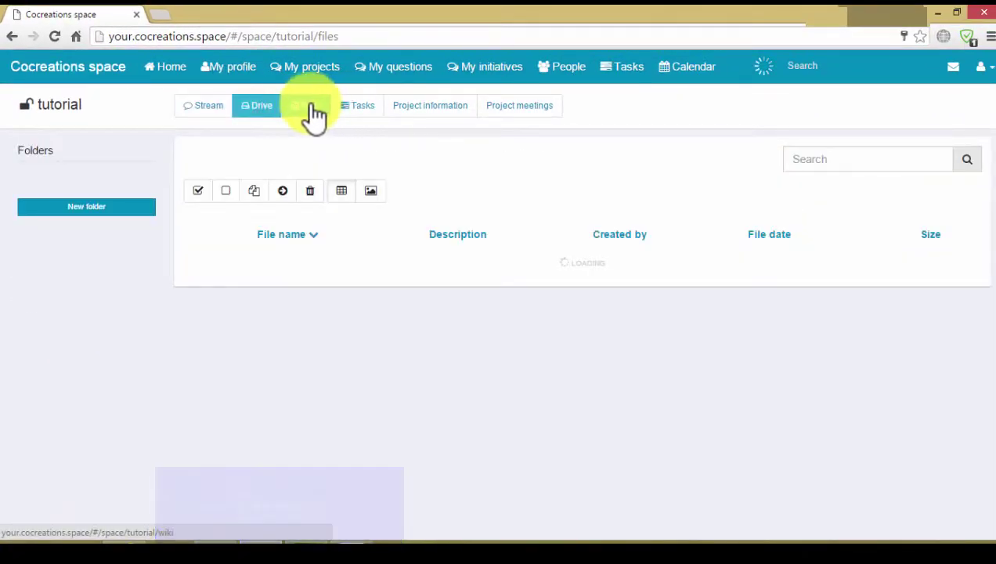
{"action": "left_click", "coordinate": [312, 112]}
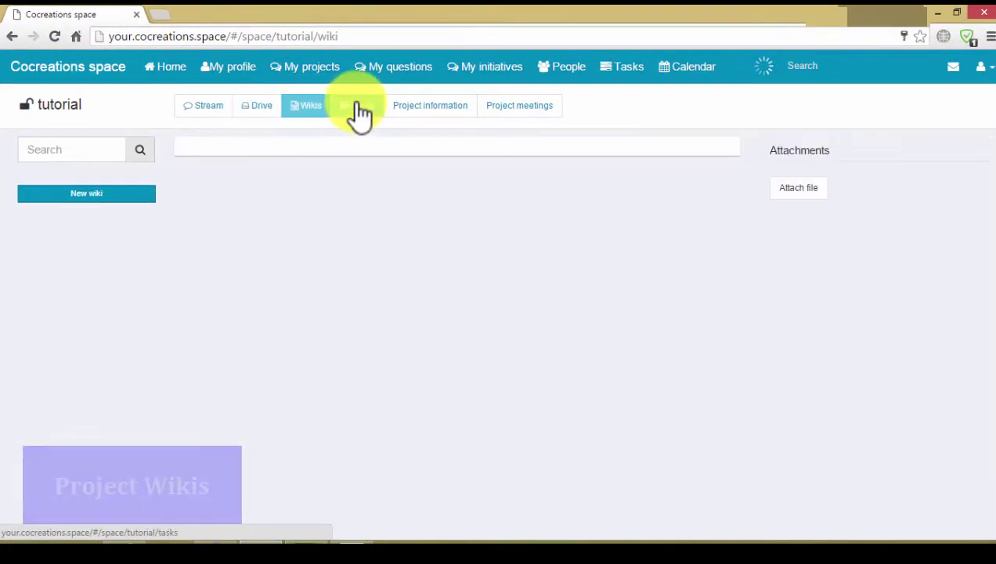
{"action": "left_click", "coordinate": [360, 112]}
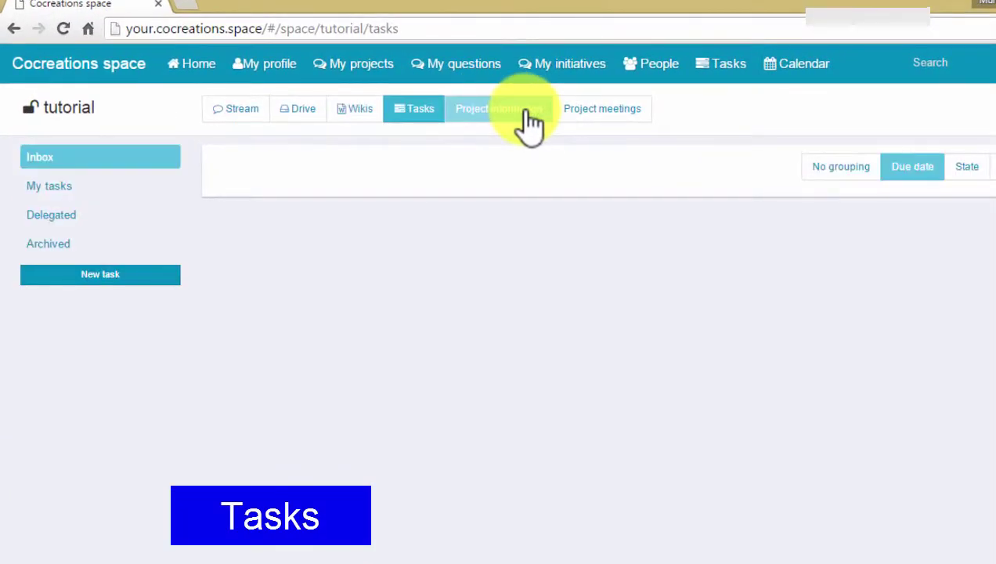
- Review the tutorial project's information and edit form, including the video upload option, discard the form, and view the project meetings
{"action": "left_click", "coordinate": [525, 111]}
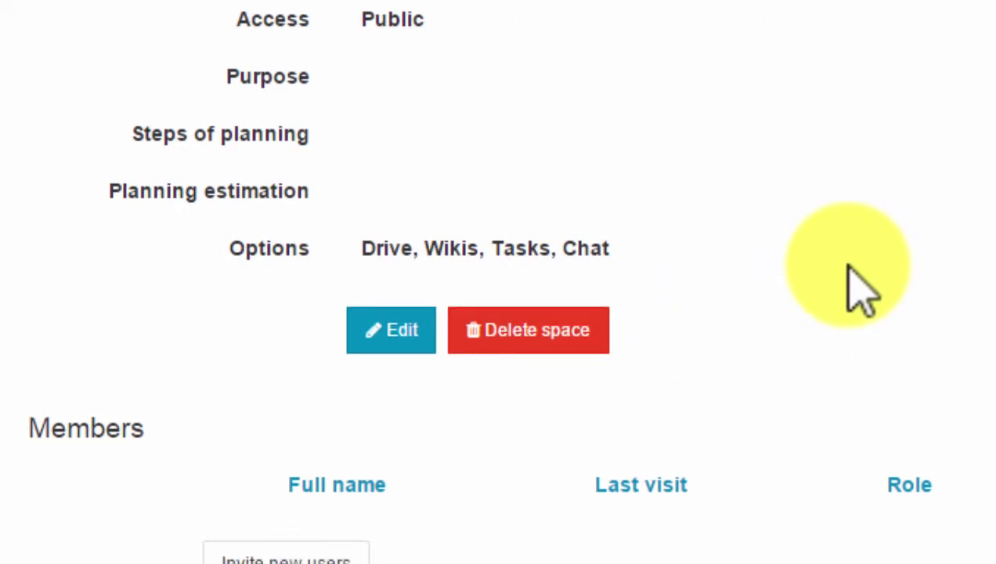
{"action": "left_click", "coordinate": [407, 332]}
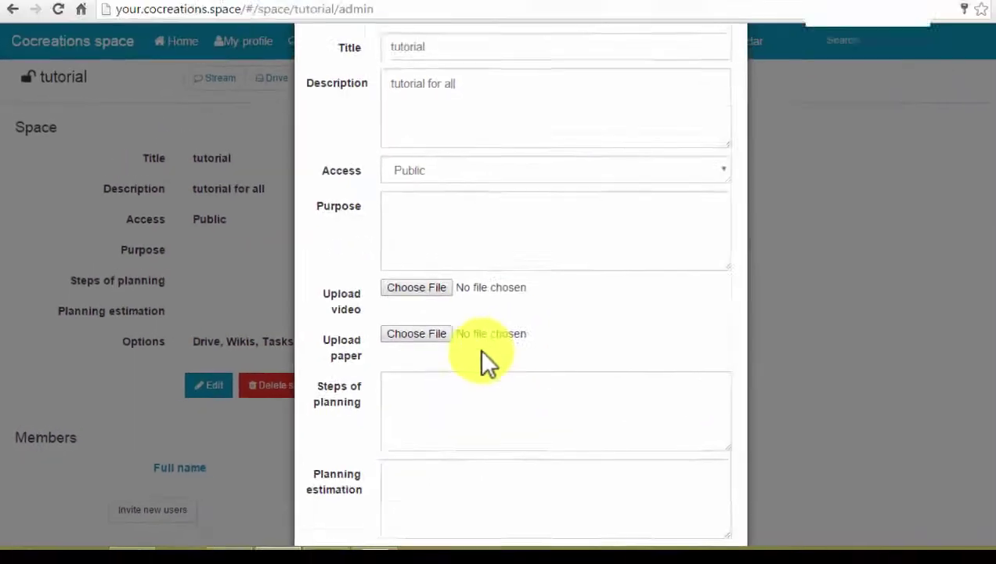
{"action": "left_click", "coordinate": [424, 288]}
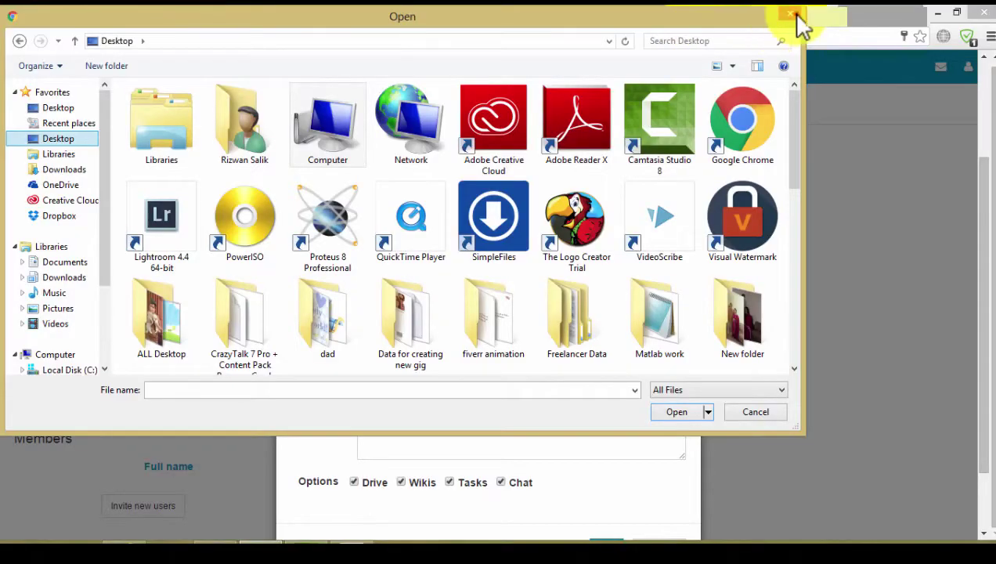
{"action": "left_click", "coordinate": [796, 15]}
{"action": "scroll", "coordinate": [461, 391], "scroll_direction": "down", "scroll_amount": 1}
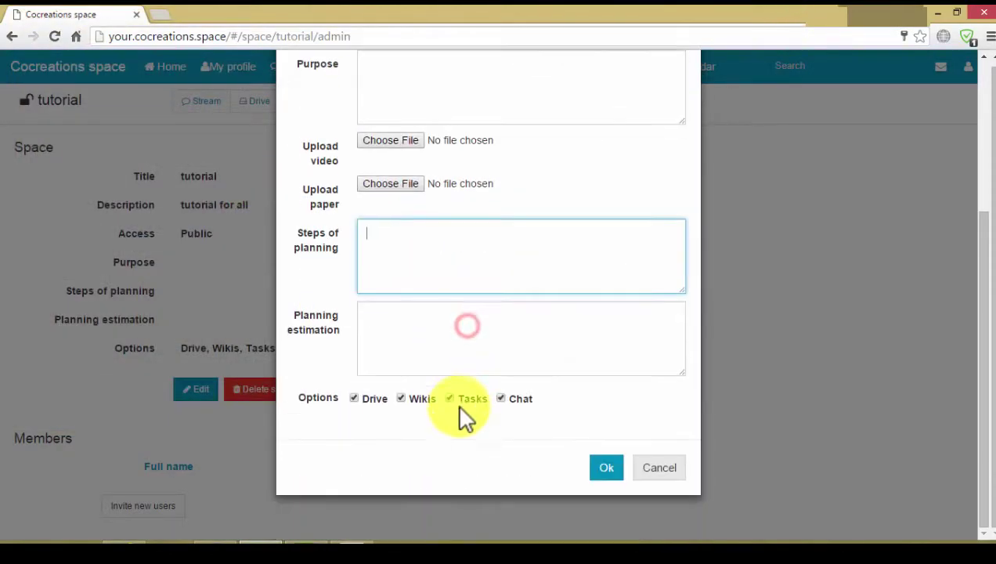
{"action": "left_click", "coordinate": [658, 463]}
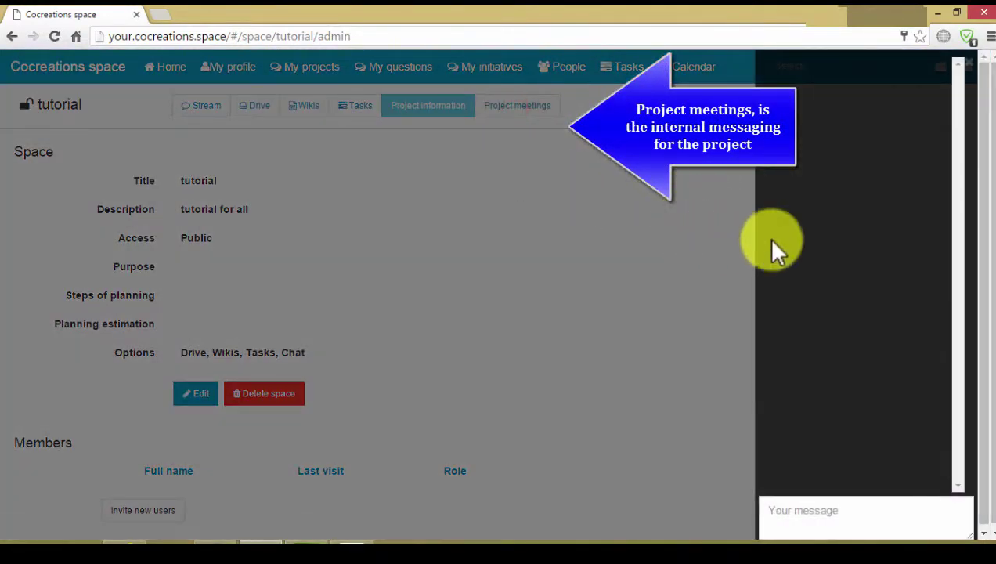
{"action": "left_click", "coordinate": [501, 298]}
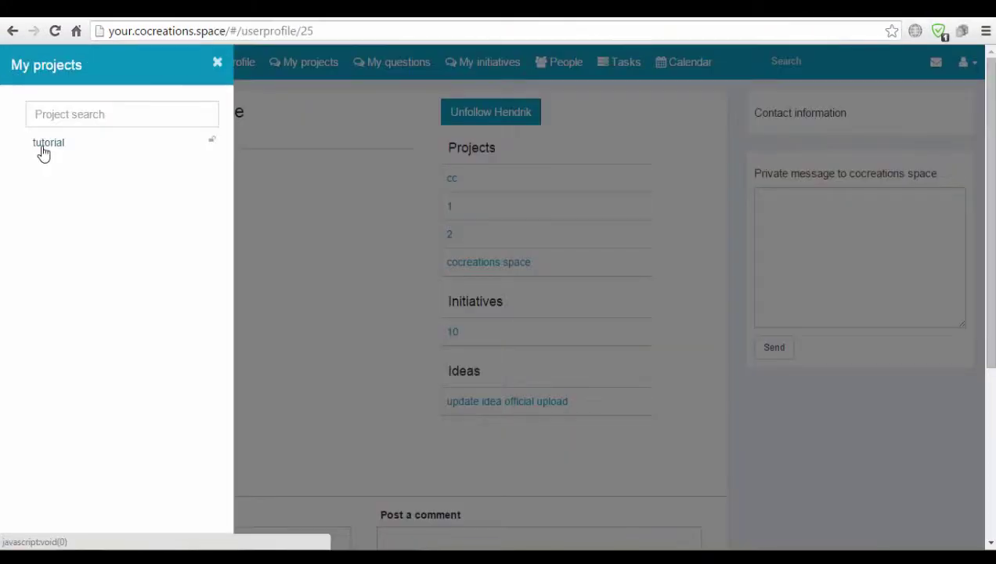
- Create and save a wiki in the tutorial project titled "is everything working?" with the body text "info"
{"action": "left_click", "coordinate": [43, 148]}
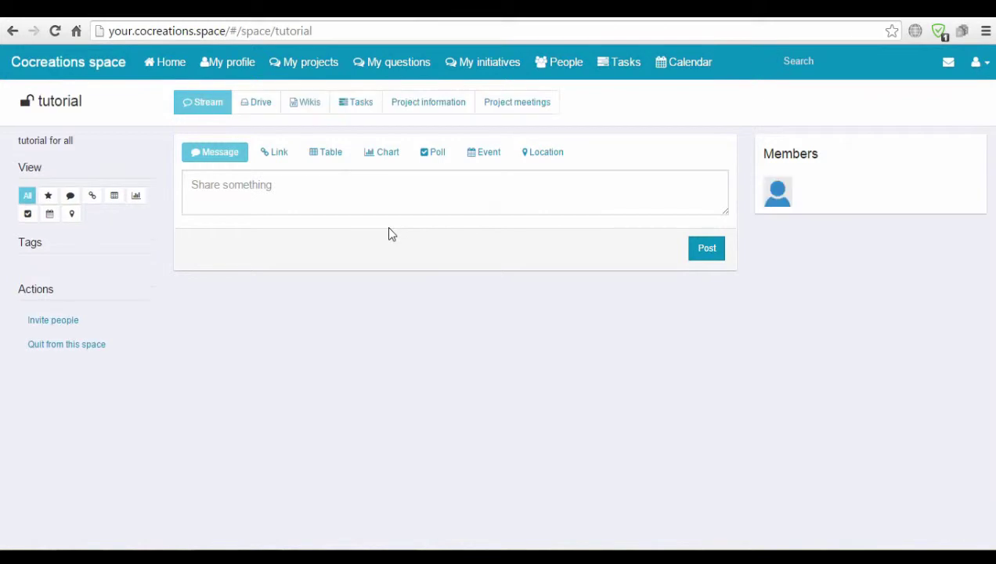
{"action": "left_click", "coordinate": [313, 109]}
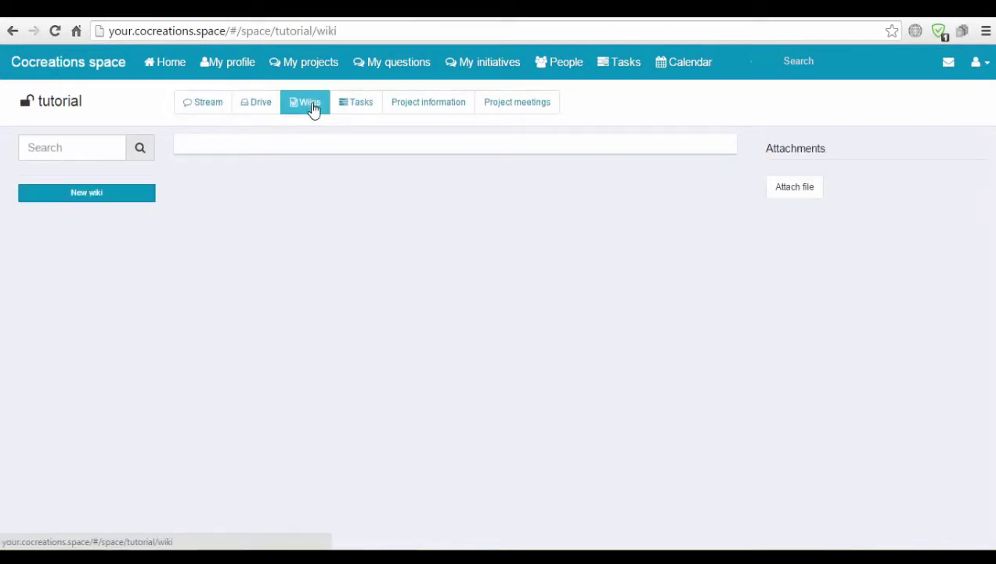
{"action": "left_click", "coordinate": [71, 195]}
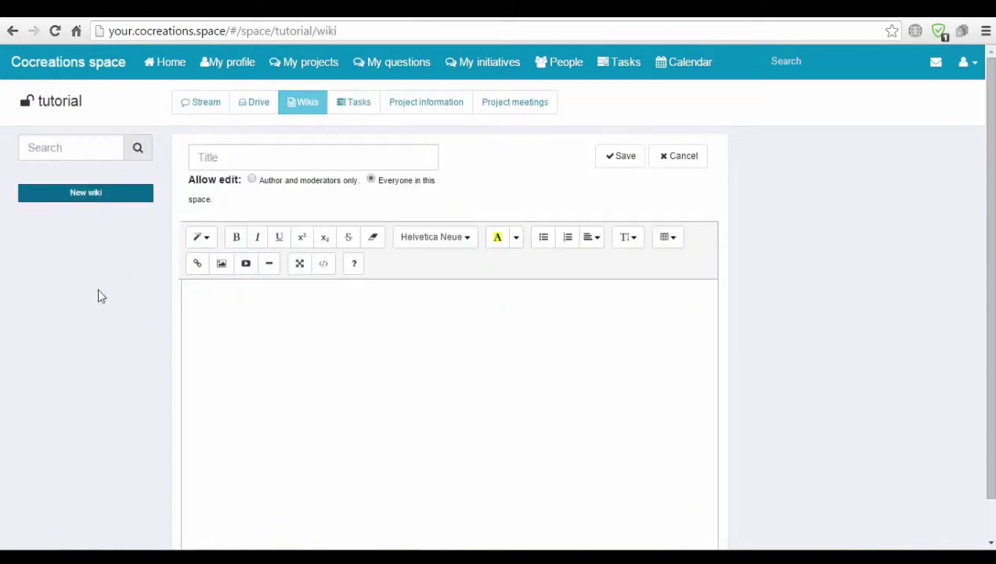
{"action": "left_click", "coordinate": [224, 155]}
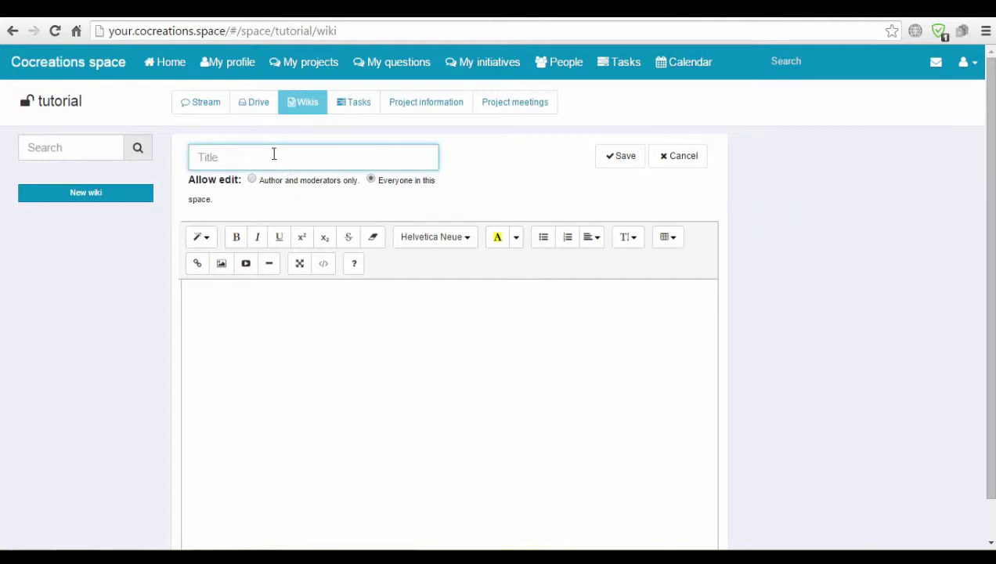
{"action": "type", "text": "I"}
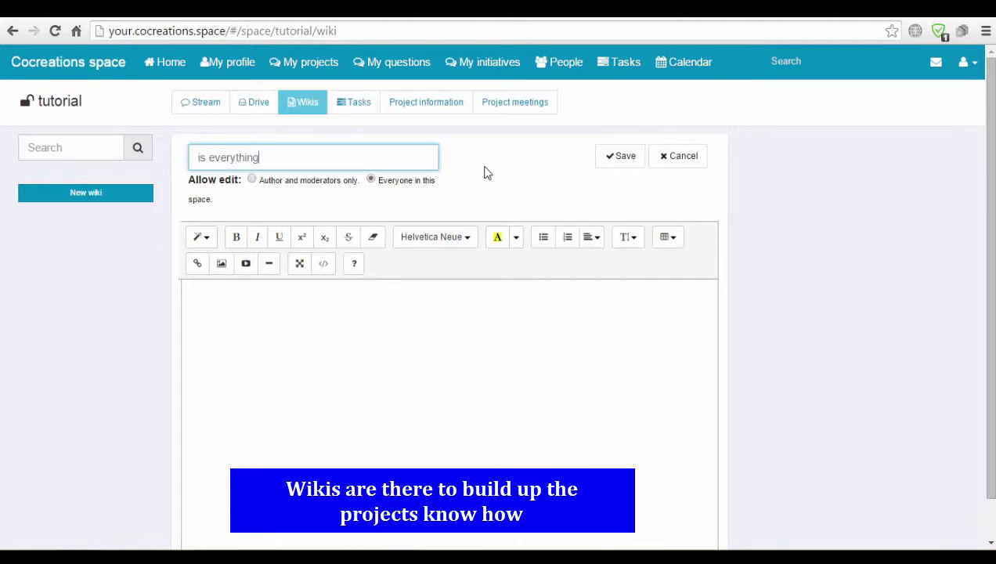
{"action": "type", "text": "s everything working?"}
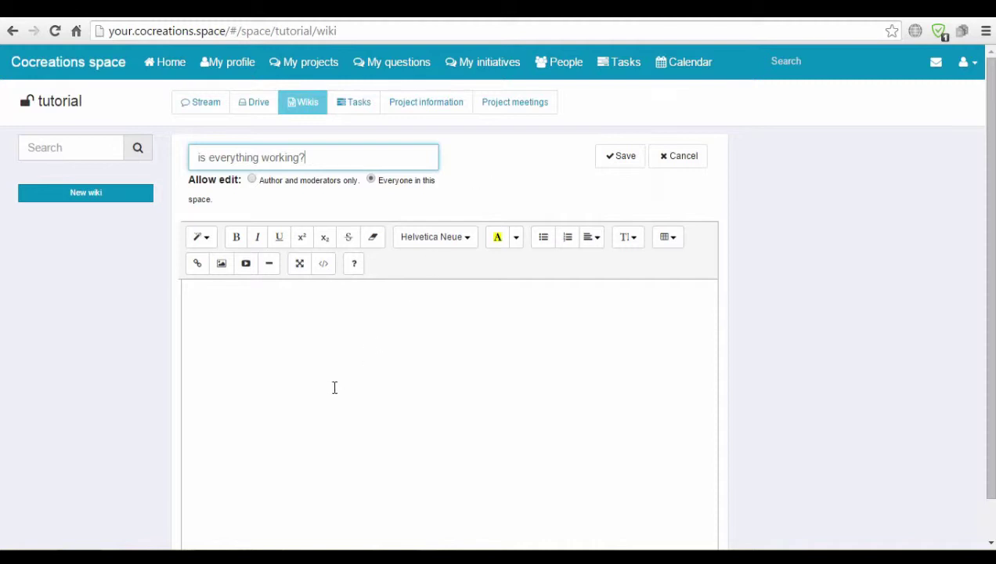
{"action": "left_click", "coordinate": [333, 388]}
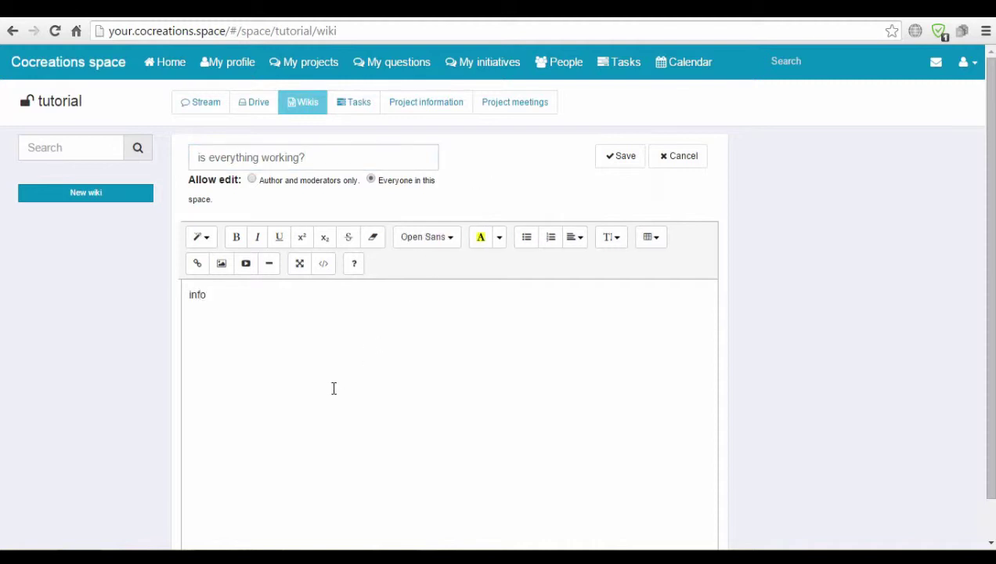
{"action": "left_click", "coordinate": [627, 159]}
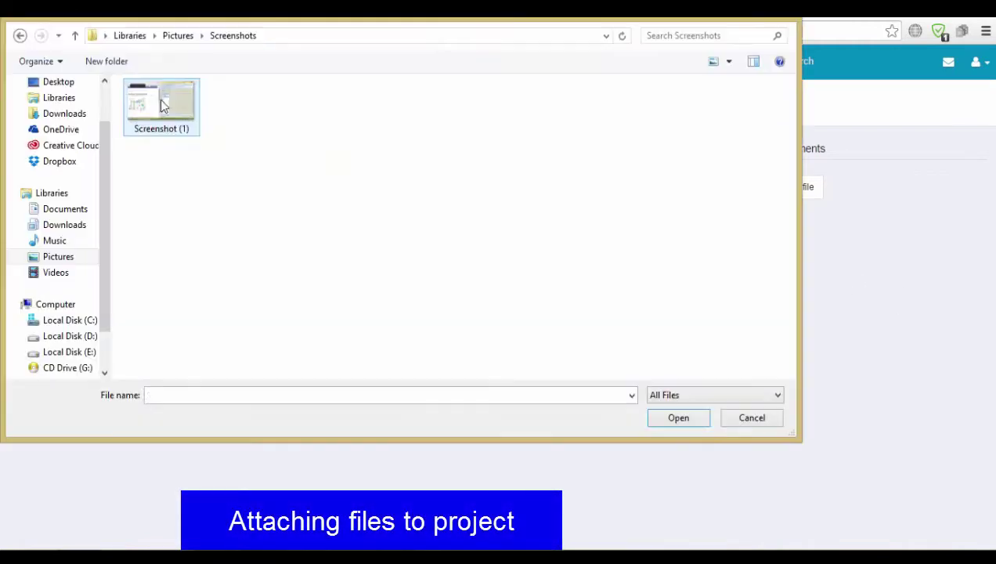
- Attach the file Screenshot (1) from the Screenshots folder in the tutorial project's wikis
{"action": "left_click", "coordinate": [161, 102]}
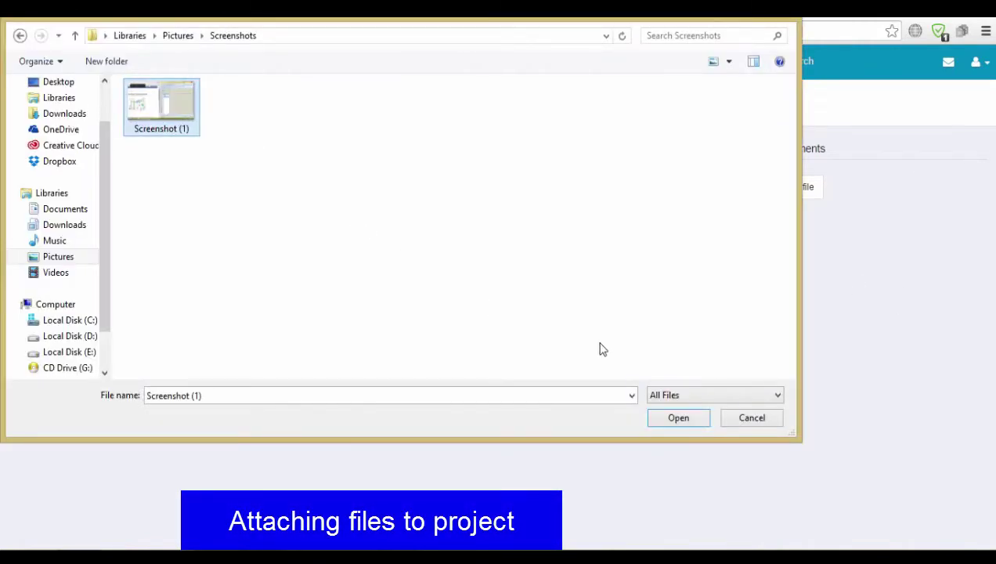
{"action": "left_click", "coordinate": [689, 421]}
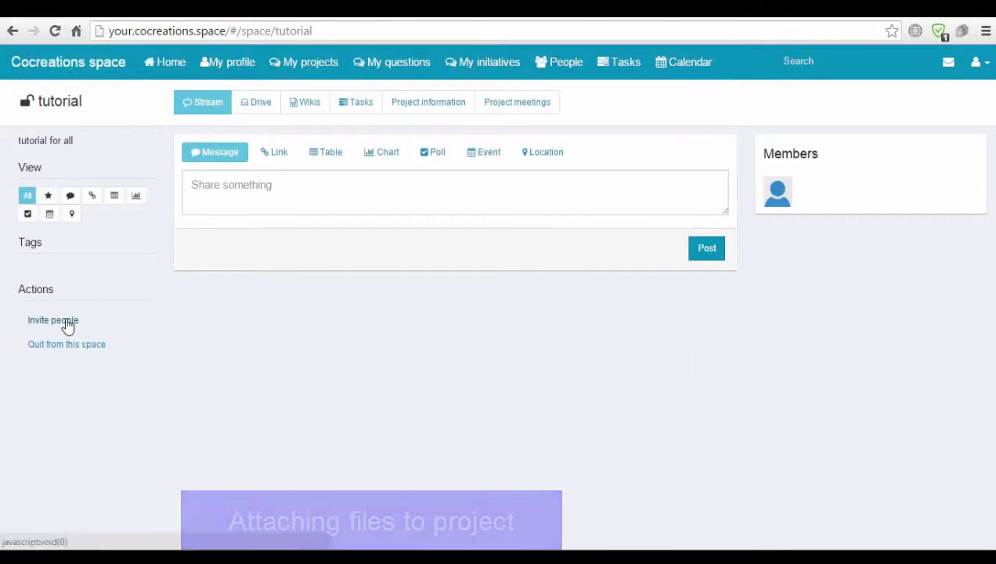
- Invite the third person in the invitation list to the tutorial project
{"action": "left_click", "coordinate": [64, 322]}
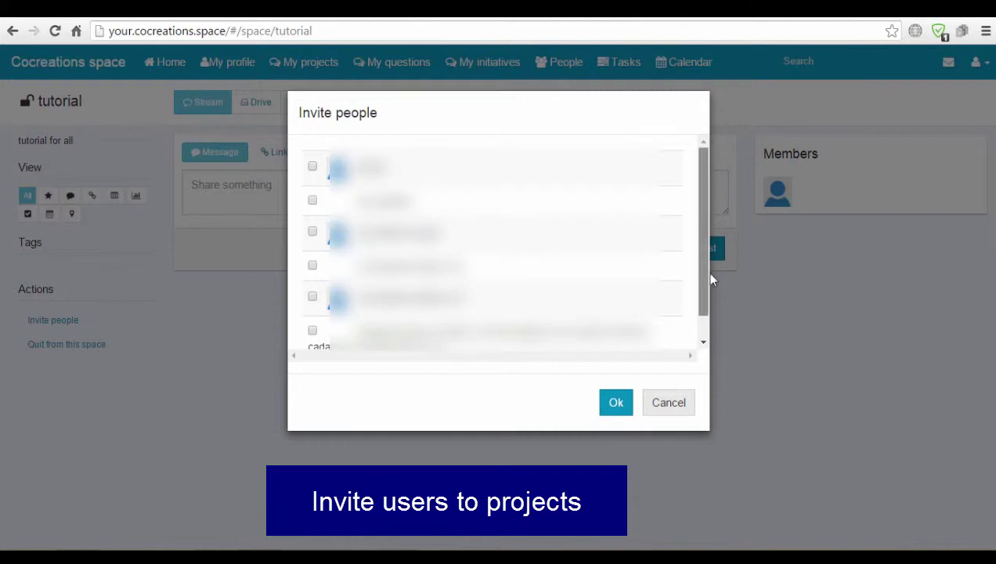
{"action": "scroll", "coordinate": [707, 238], "scroll_direction": "down", "scroll_amount": 2}
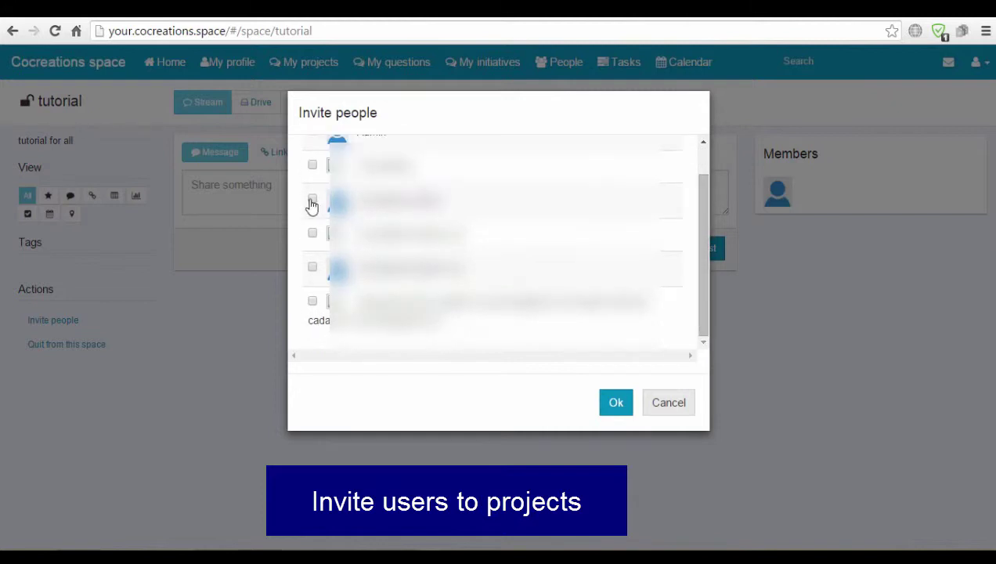
{"action": "left_click", "coordinate": [312, 202]}
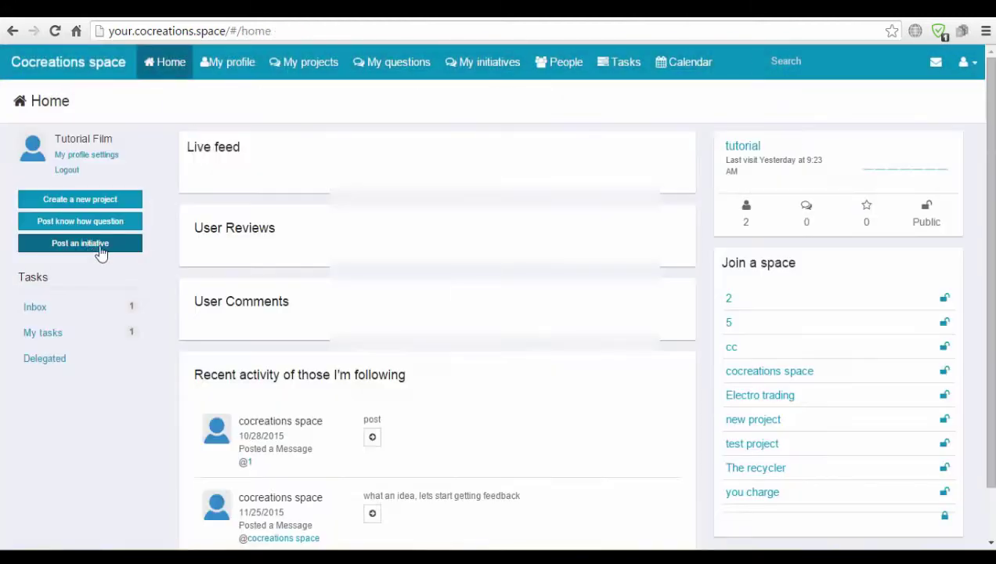
- Try to post a know how question titled "Title of question" with description, sector and reward blank, and dismiss the form
{"action": "left_click", "coordinate": [100, 222]}
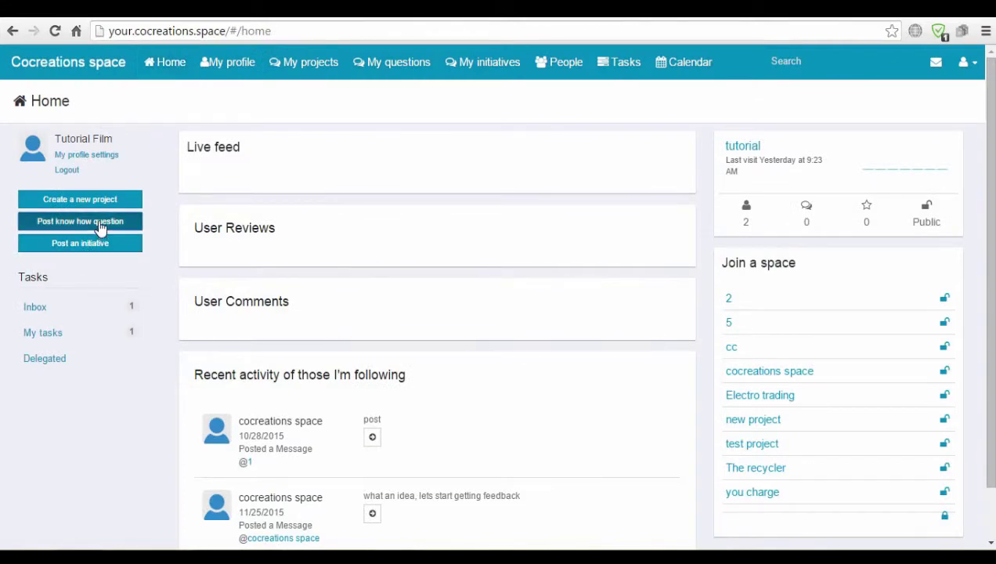
{"action": "left_click", "coordinate": [411, 158]}
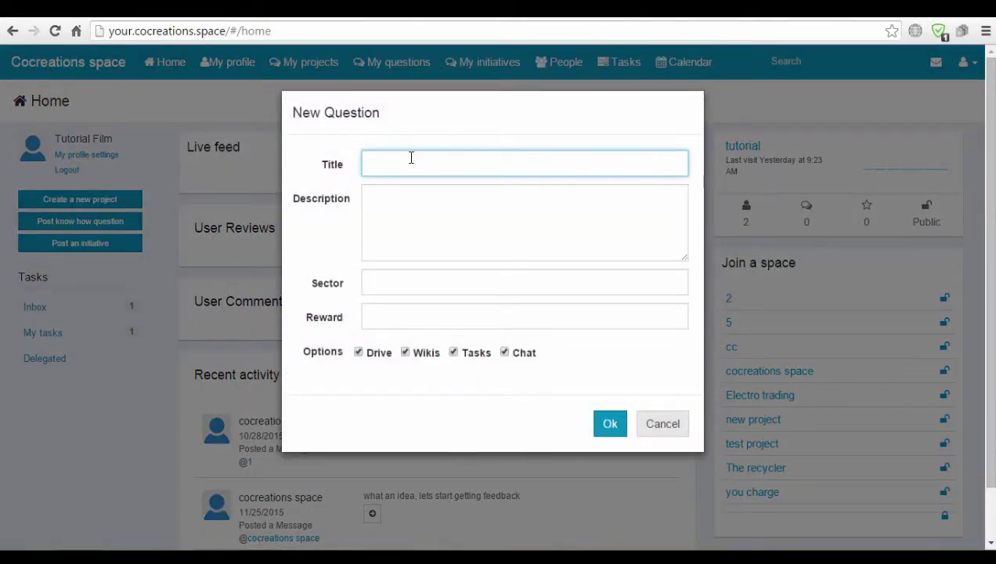
{"action": "type", "text": "Title of q"}
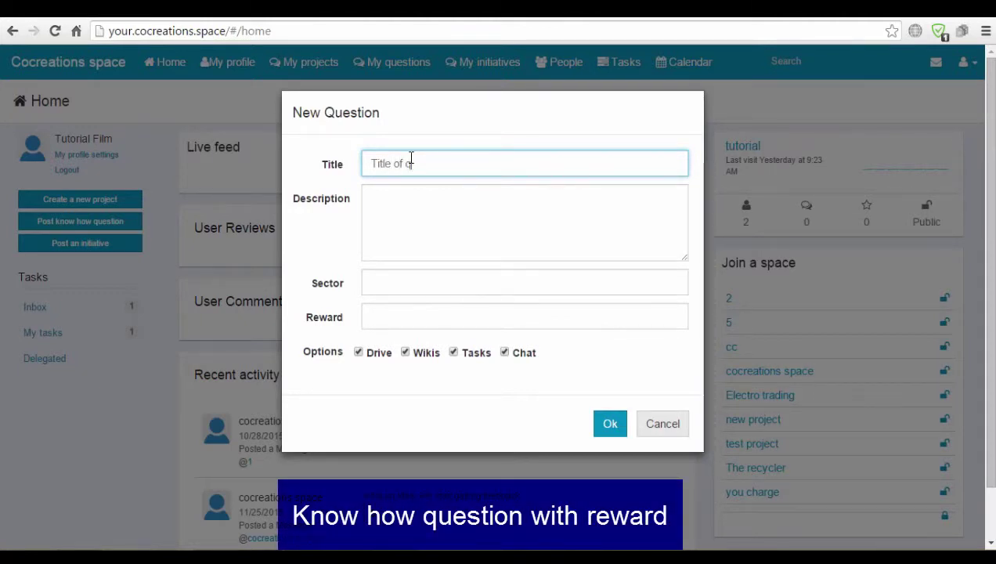
{"action": "type", "text": "uestion"}
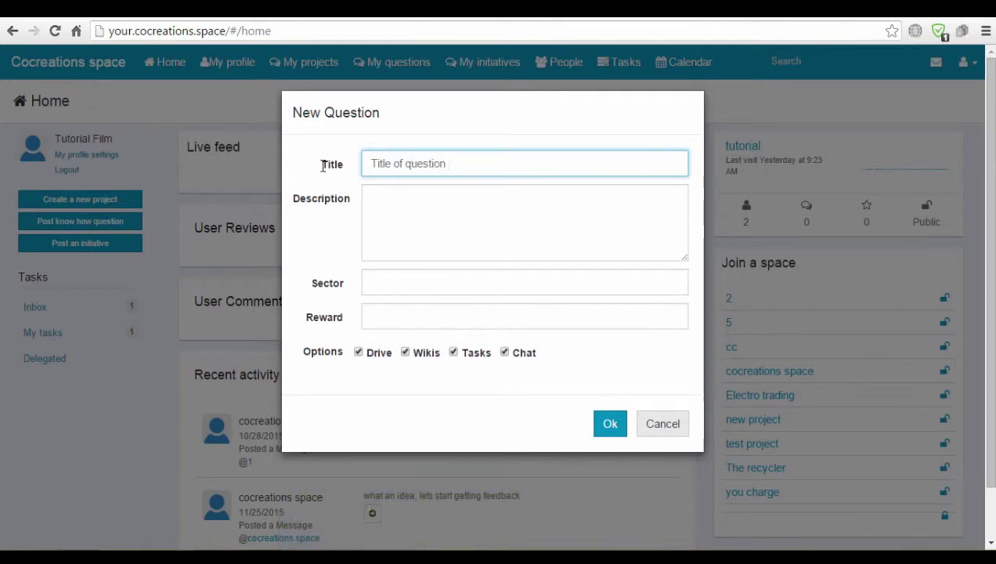
{"action": "key", "text": "Tab"}
{"action": "key", "text": "Tab"}
{"action": "key", "text": "Tab"}
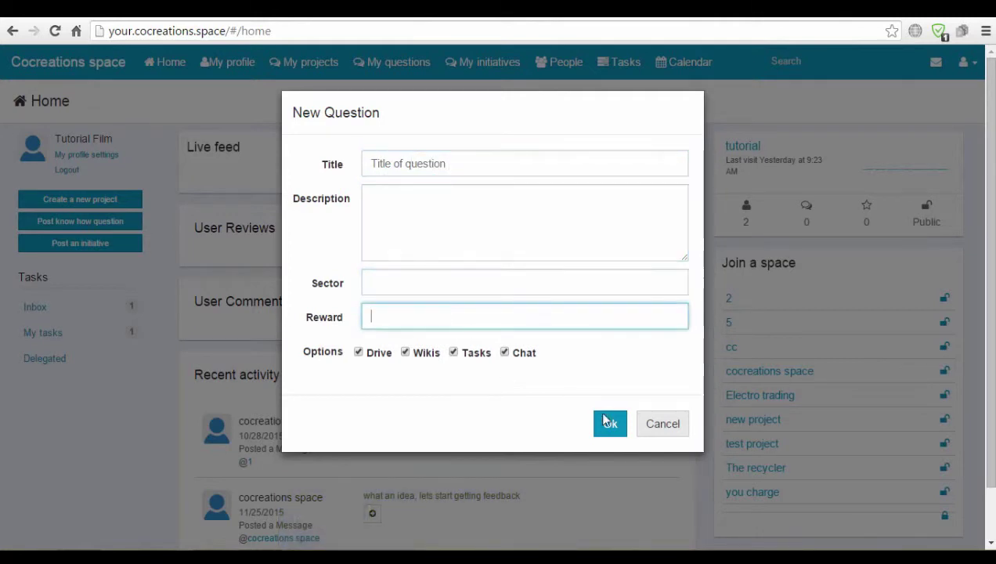
{"action": "left_click", "coordinate": [615, 427]}
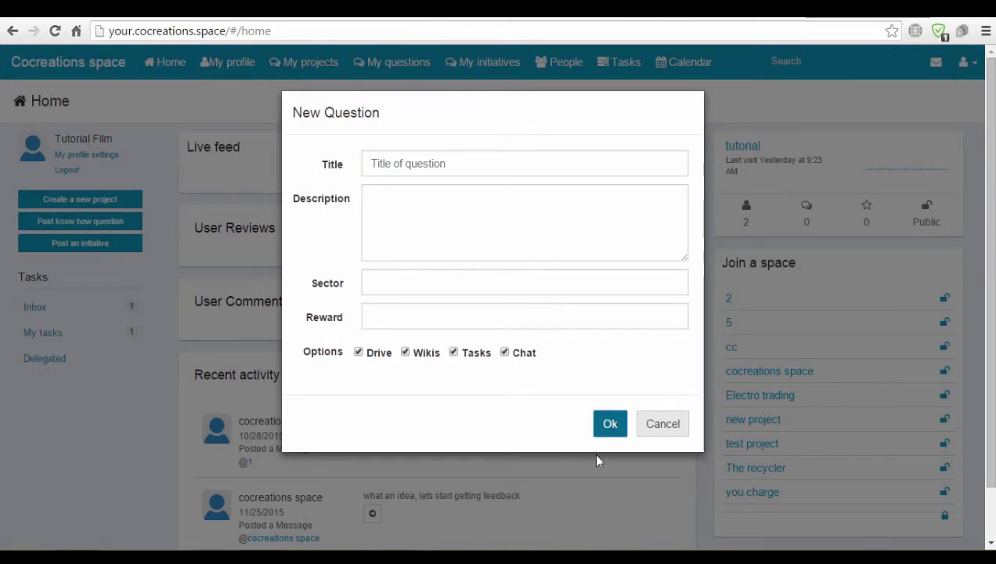
{"action": "left_click", "coordinate": [658, 436]}
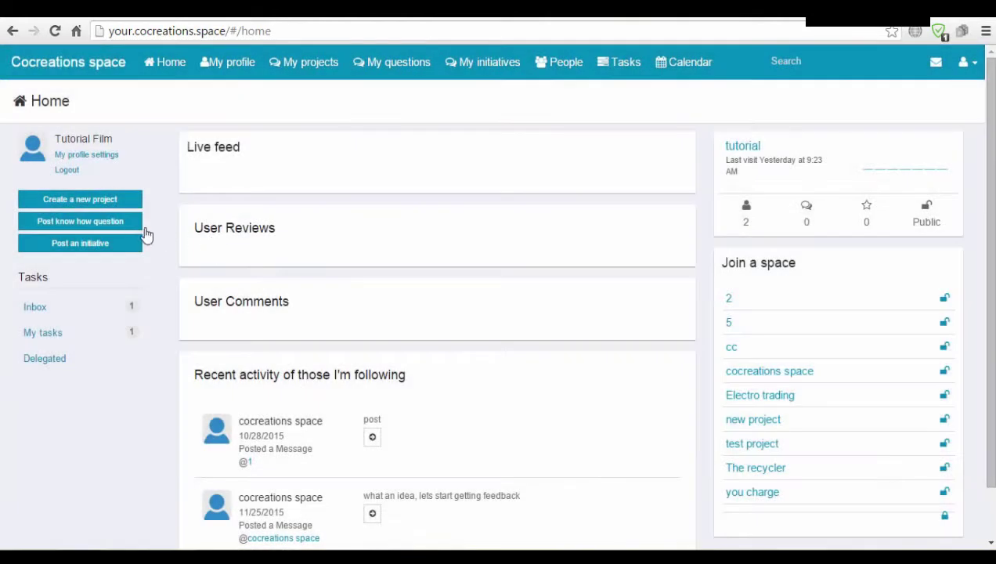
- Open the messages and log out of the account
{"action": "scroll", "coordinate": [255, 419], "scroll_direction": "down", "scroll_amount": 1}
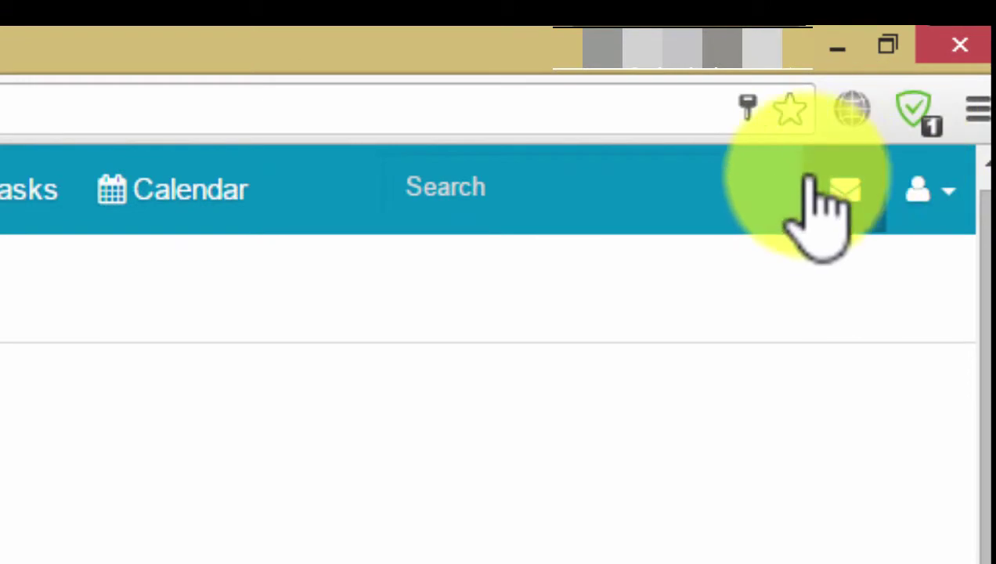
{"action": "left_click", "coordinate": [844, 184]}
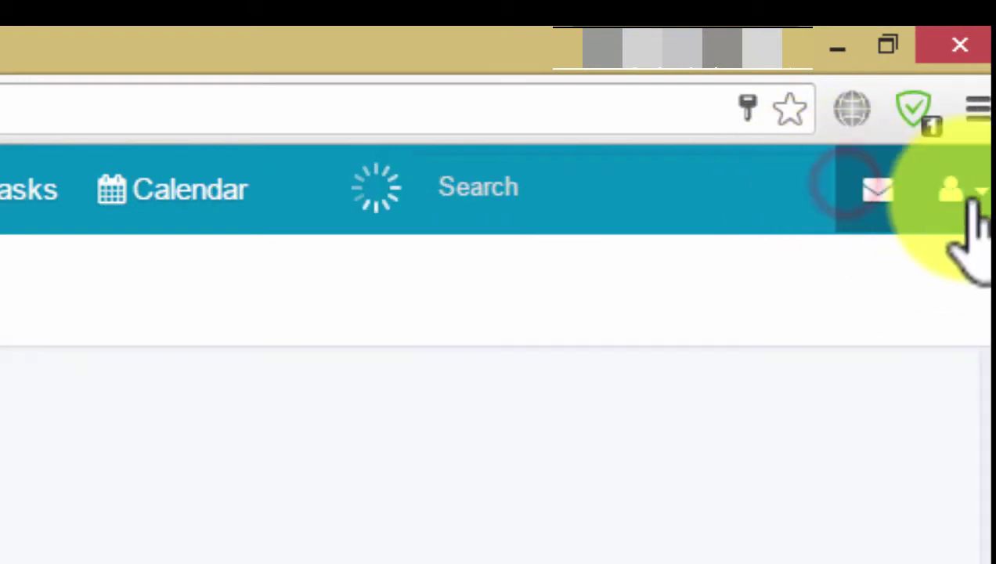
{"action": "left_click", "coordinate": [961, 191]}
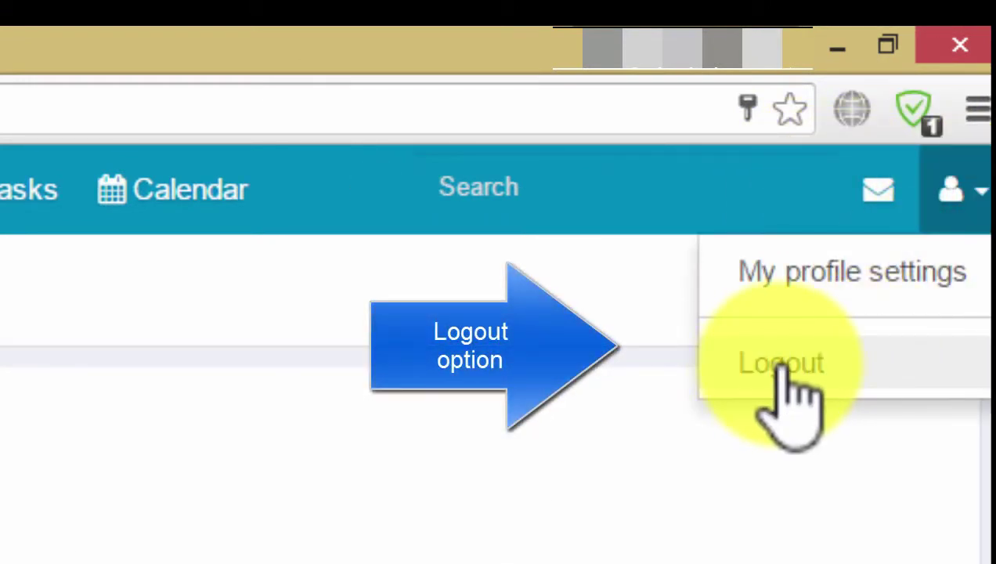
{"action": "left_click", "coordinate": [783, 366]}
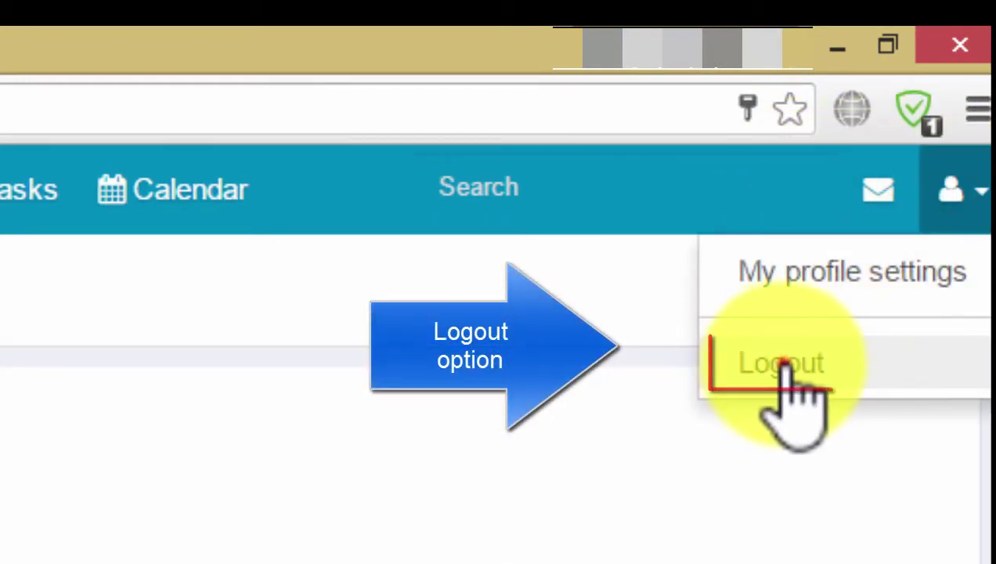